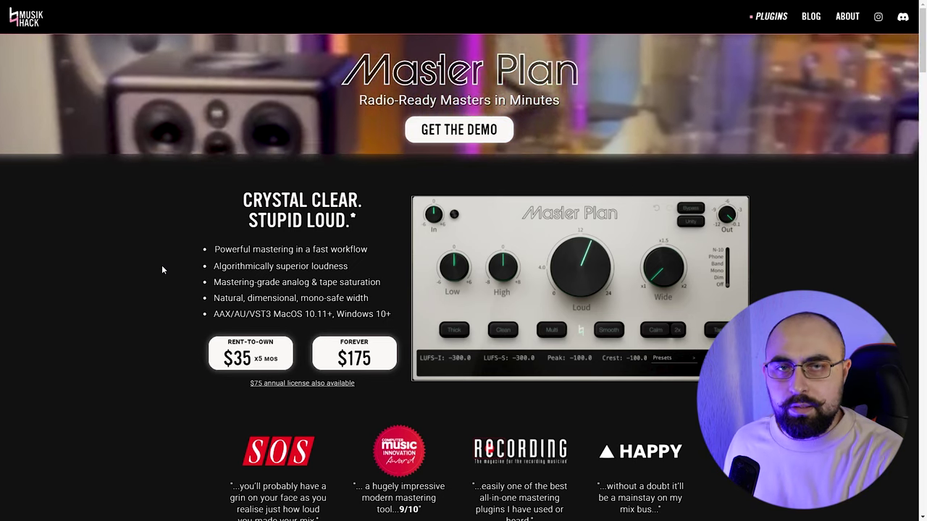
# Step: Review the Master Plan product page, including its features, pricing, press quotes, song spotlight and user testimonials
pyautogui.scroll(-2, 180, 250)
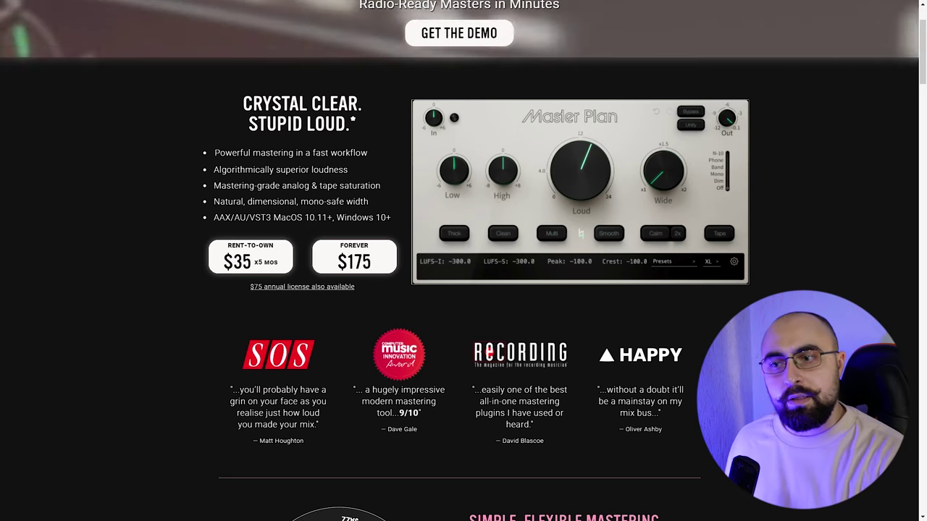
pyautogui.scroll(-5, 463, 260)
pyautogui.scroll(-10, 463, 260)
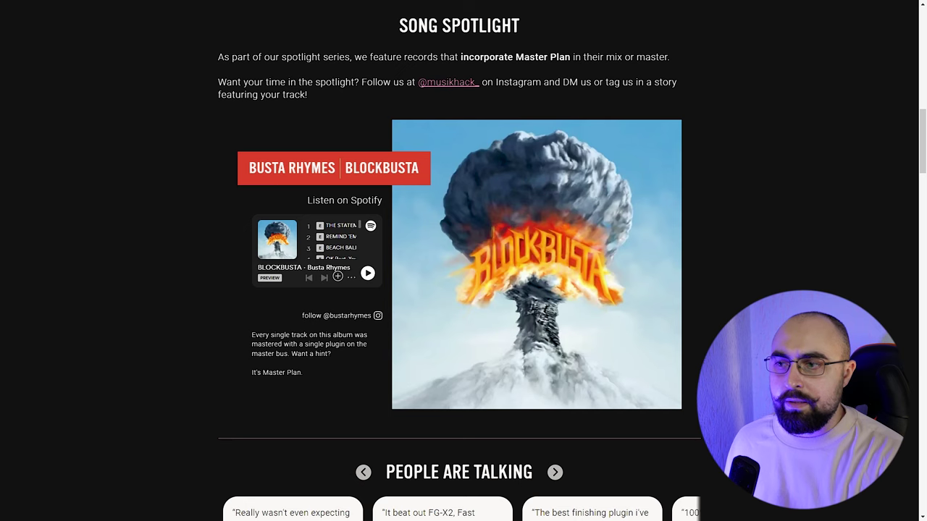
pyautogui.scroll(10, 464, 261)
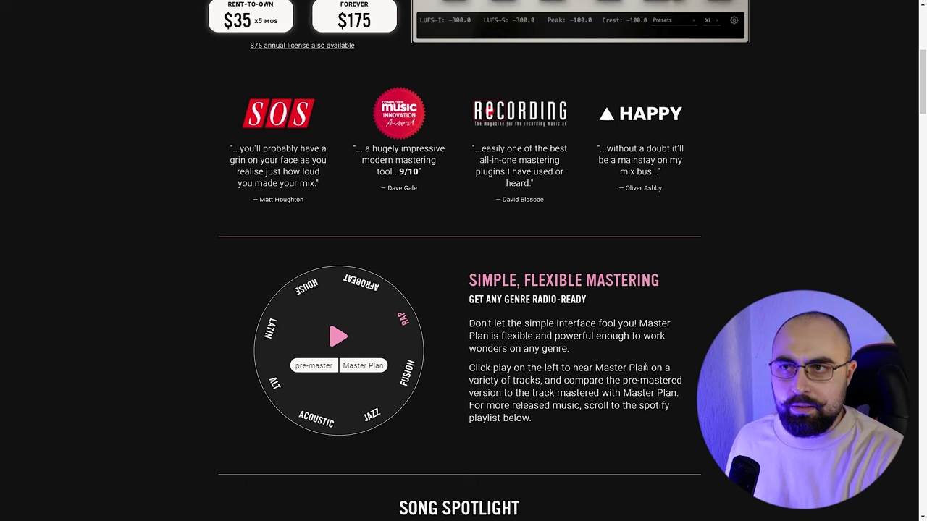
pyautogui.scroll(4, 563, 193)
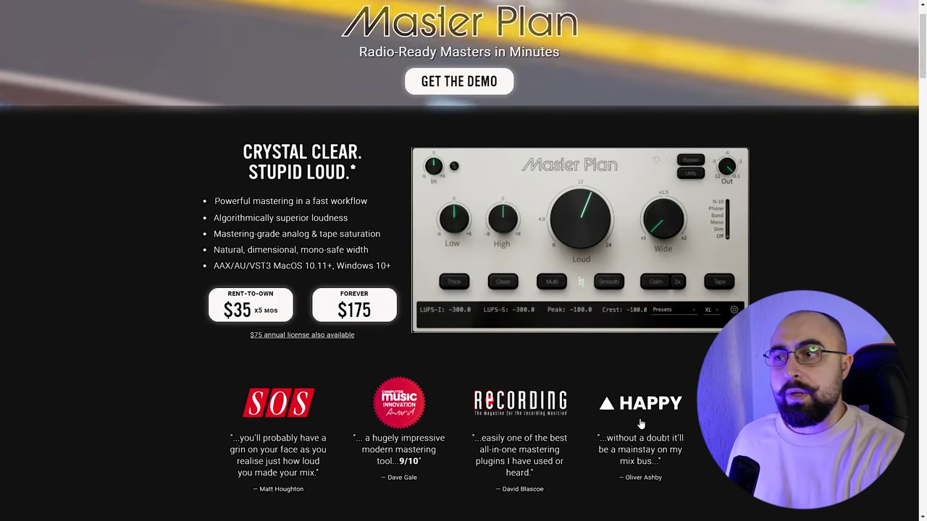
pyautogui.scroll(-15, 640, 423)
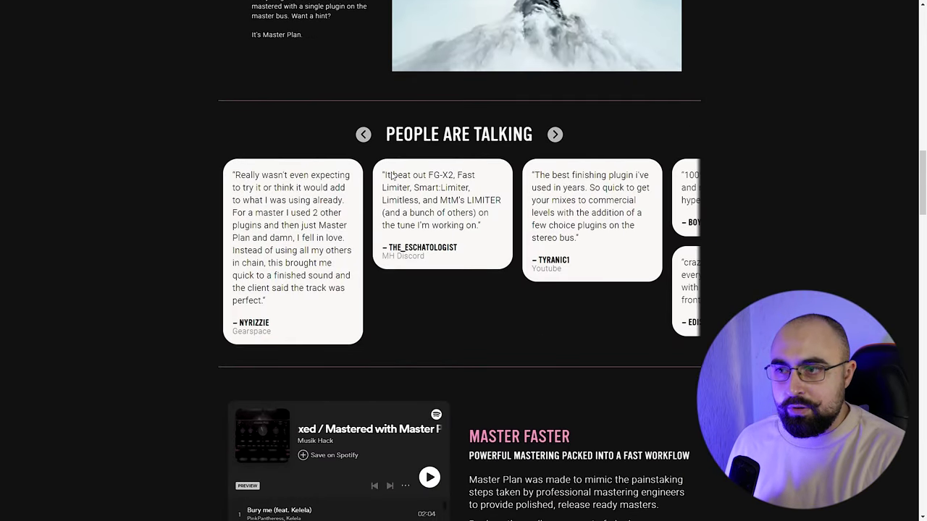
pyautogui.moveTo(391, 176); pyautogui.dragTo(419, 260)
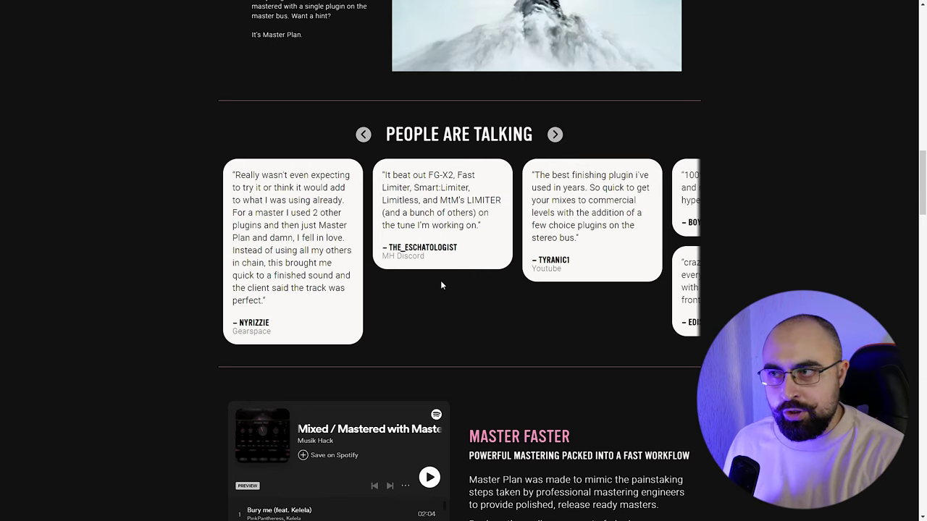
pyautogui.scroll(8, 339, 281)
pyautogui.scroll(8, 326, 285)
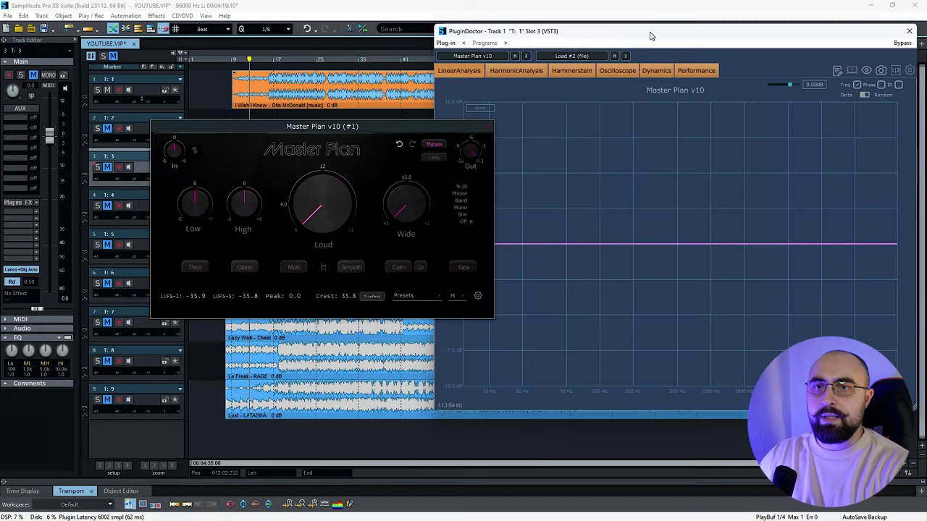
# Step: In Samplitude, place the Master Plan and PluginDoctor windows side by side and switch Master Plan to its light theme
pyautogui.moveTo(650, 36); pyautogui.dragTo(659, 25)
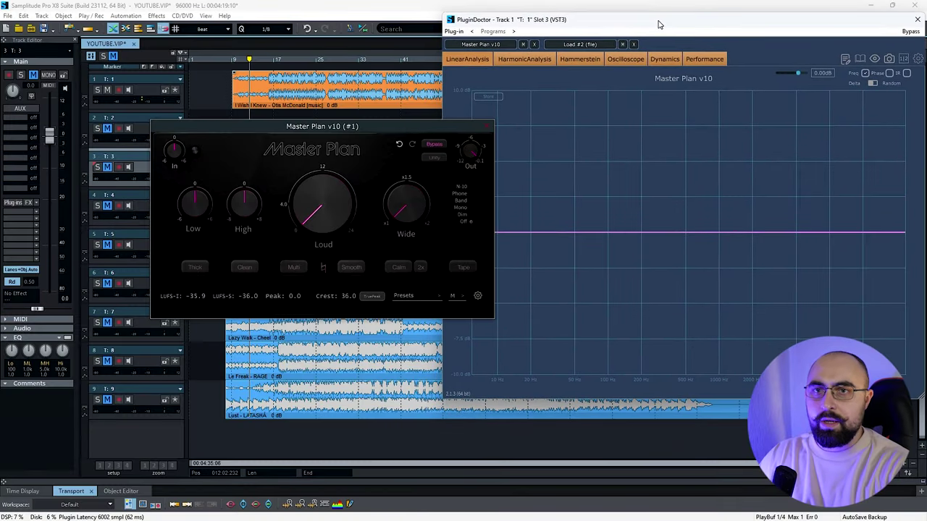
pyautogui.moveTo(329, 128); pyautogui.dragTo(275, 45)
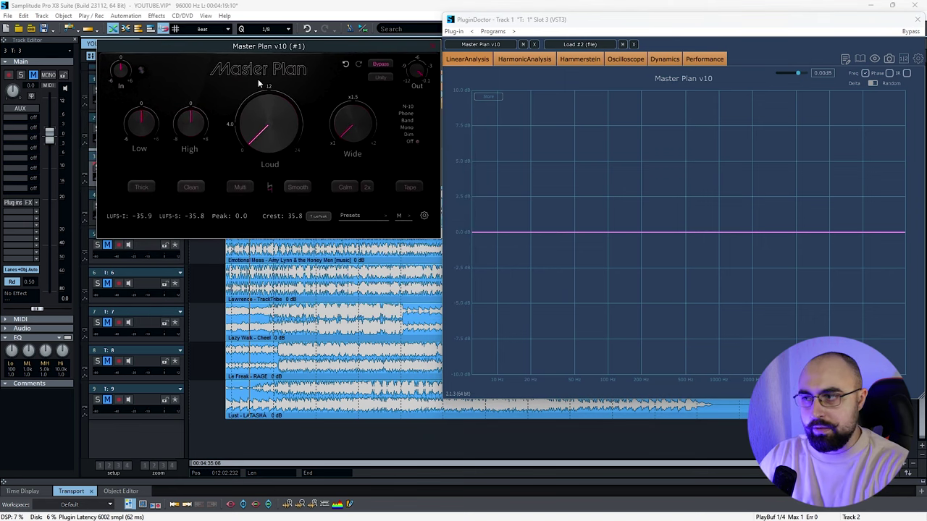
pyautogui.click(425, 215)
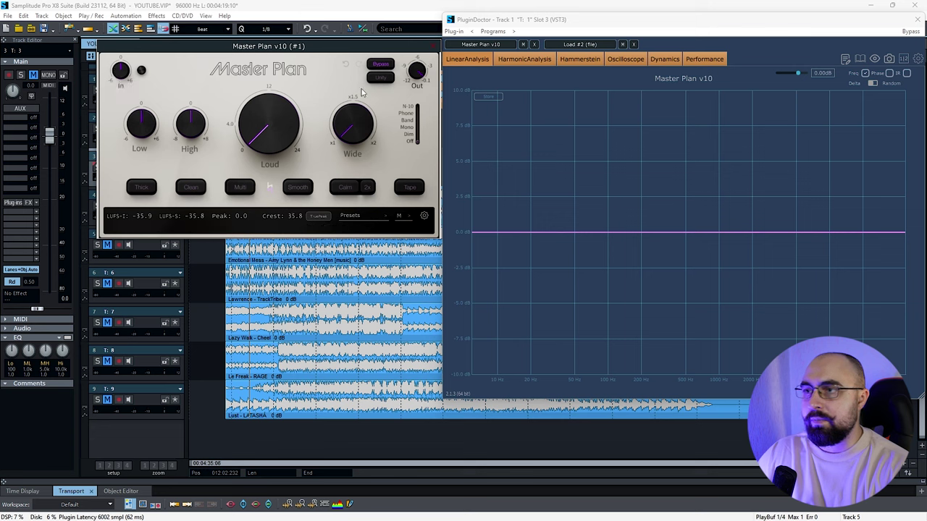
# Step: Glance through the Master Plan presets, try interface sizes L and XL, and settle on L with the window beside the analyzer
pyautogui.moveTo(418, 71)
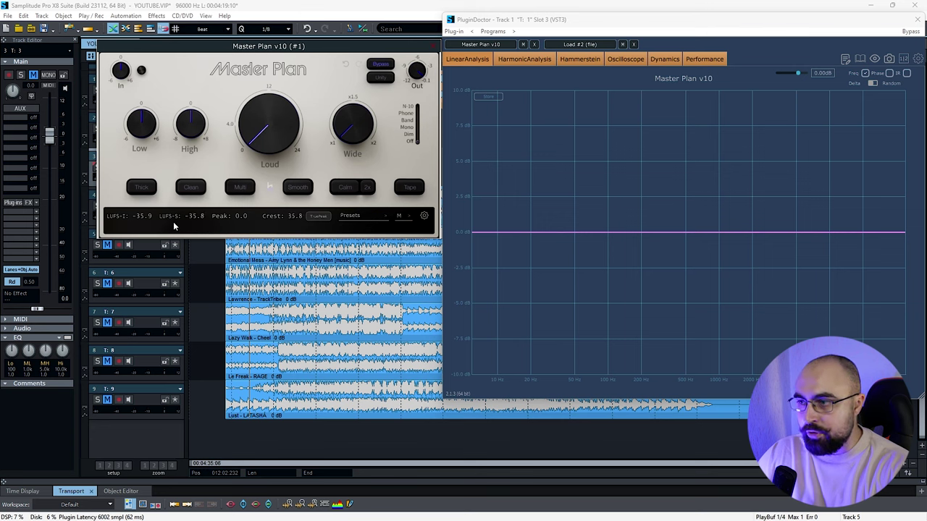
pyautogui.click(380, 222)
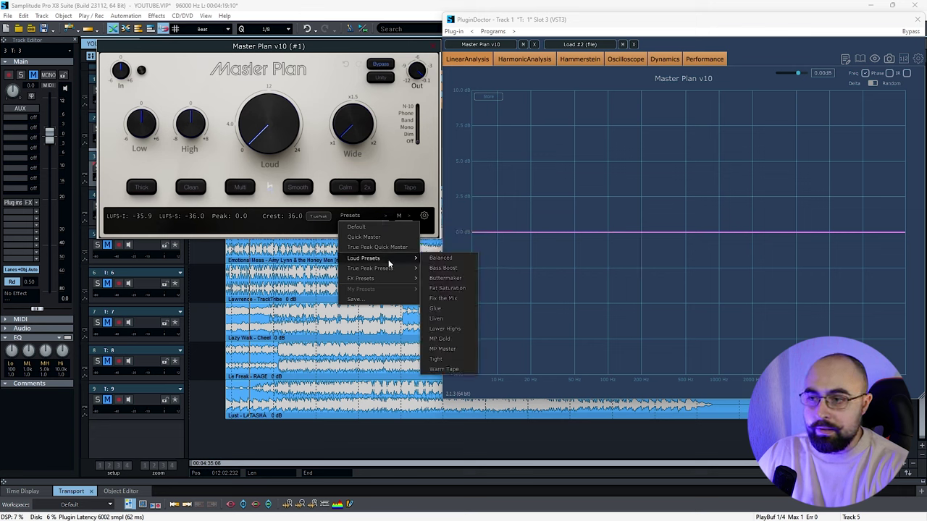
pyautogui.click(403, 217)
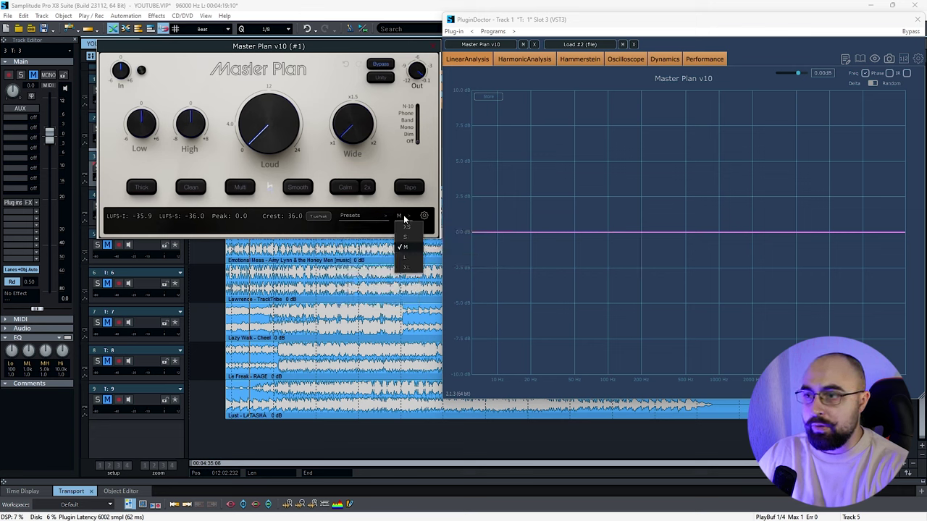
pyautogui.click(404, 257)
pyautogui.click(459, 248)
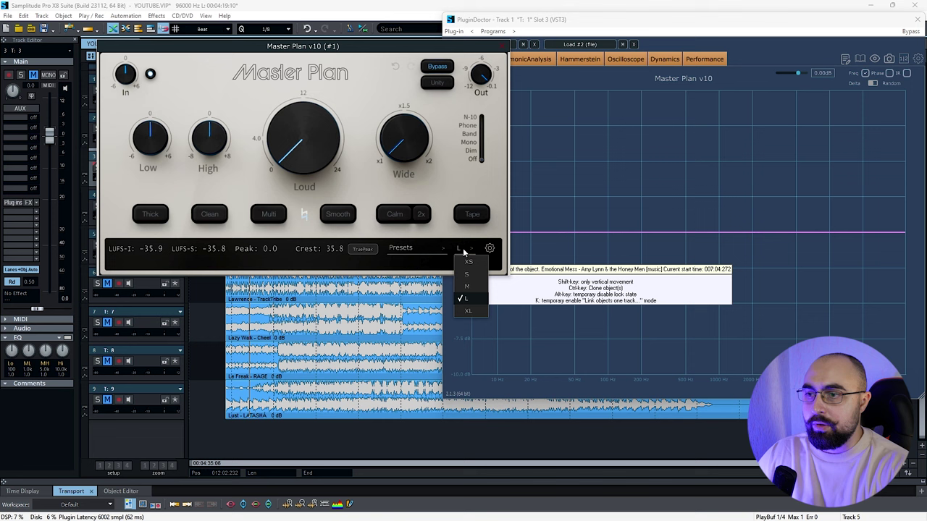
pyautogui.click(470, 311)
pyautogui.moveTo(383, 46); pyautogui.dragTo(290, 36)
pyautogui.click(407, 260)
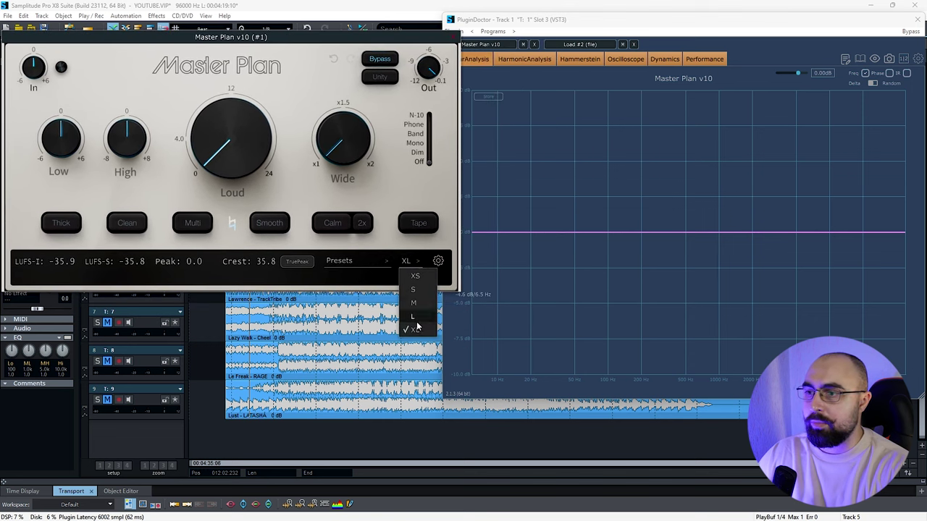
pyautogui.click(415, 317)
pyautogui.moveTo(231, 42); pyautogui.dragTo(257, 33)
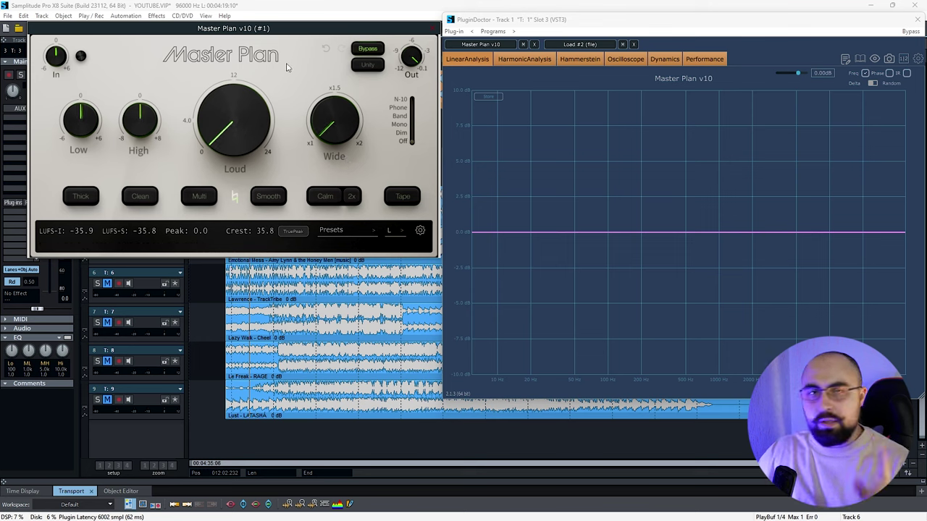
# Step: Take Master Plan out of bypass, toggle the Loud circuit, and sweep the Loud amount up to 24 dB and back to 0
pyautogui.click(369, 50)
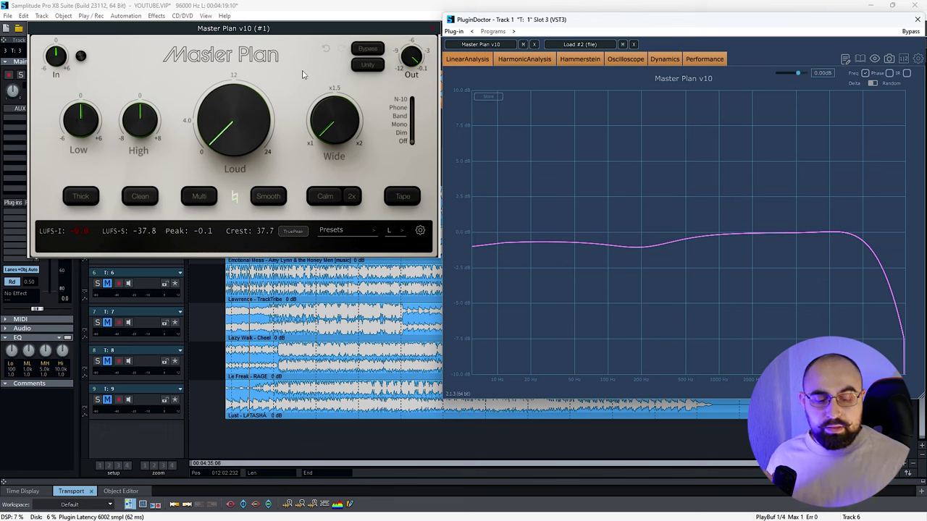
pyautogui.click(233, 170)
pyautogui.click(232, 173)
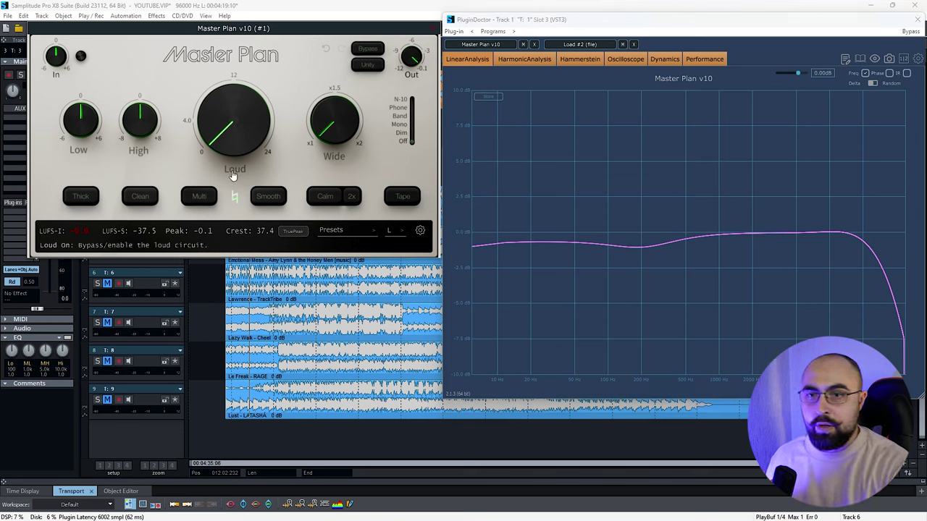
pyautogui.moveTo(233, 154); pyautogui.dragTo(271, 63)
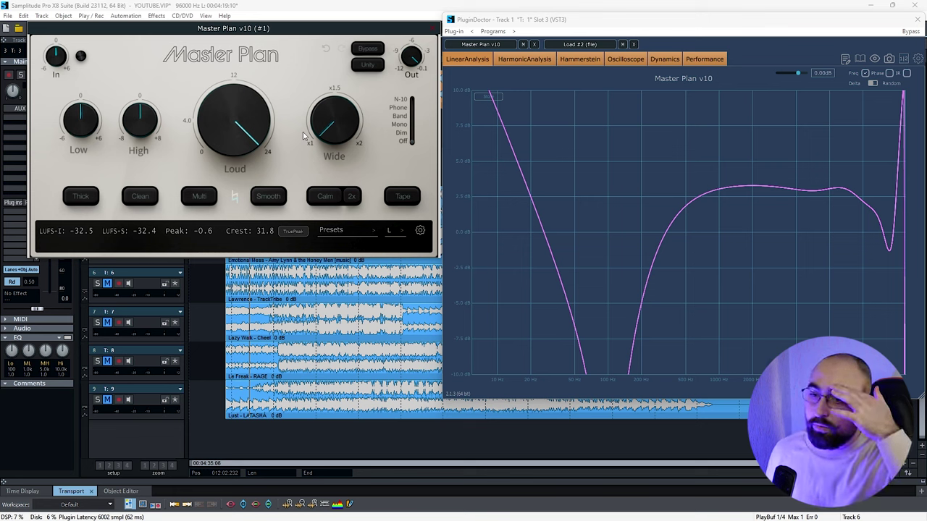
pyautogui.moveTo(233, 116); pyautogui.dragTo(241, 239)
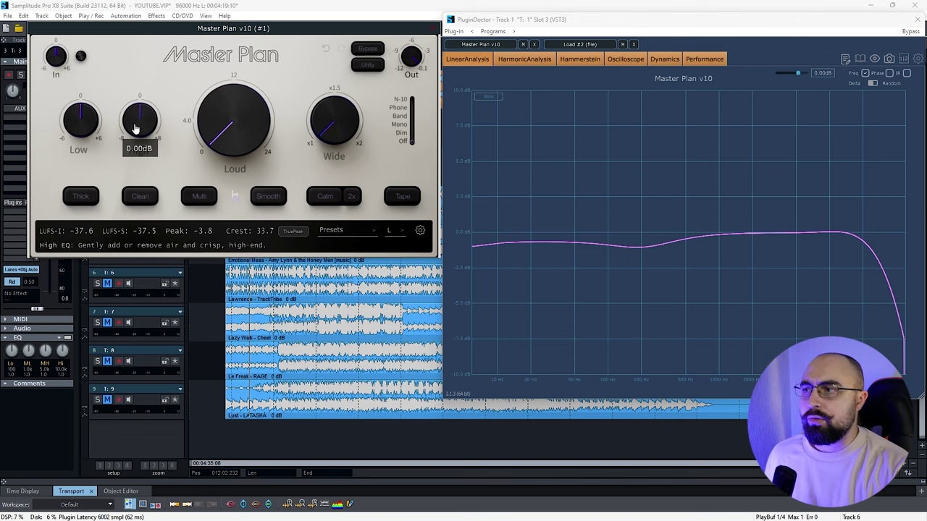
# Step: Try the High EQ at -1.07 dB and the Low EQ at 2.61 and -6 dB, resetting both bands to 0 dB
pyautogui.moveTo(139, 129)
pyautogui.mouseDown()
pyautogui.moveTo(136, 72)
pyautogui.moveTo(133, 202)
pyautogui.moveTo(142, 124)
pyautogui.mouseUp()
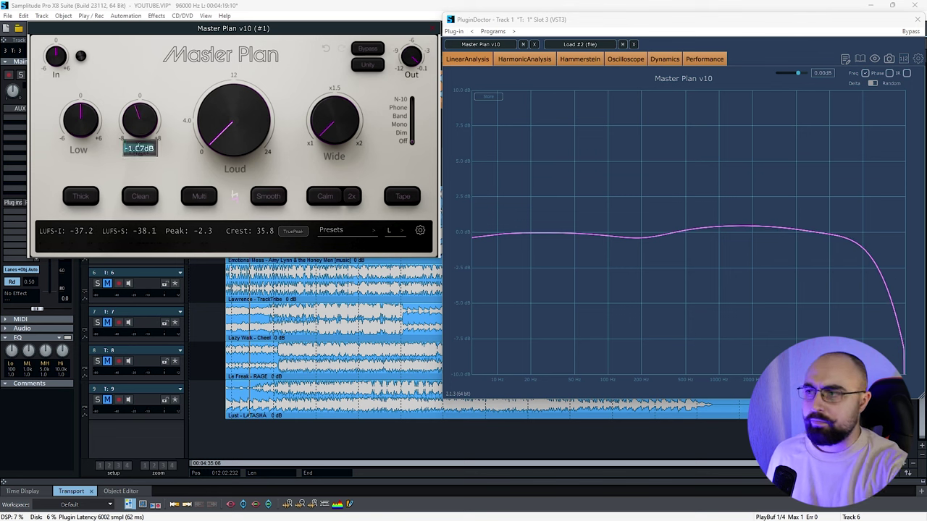
pyautogui.moveTo(79, 124); pyautogui.dragTo(84, 109)
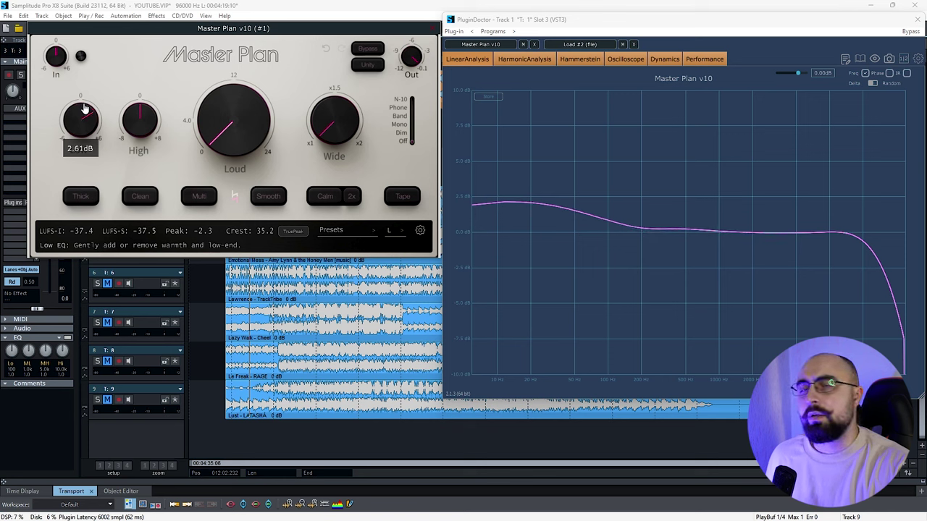
pyautogui.moveTo(84, 108); pyautogui.dragTo(132, 246)
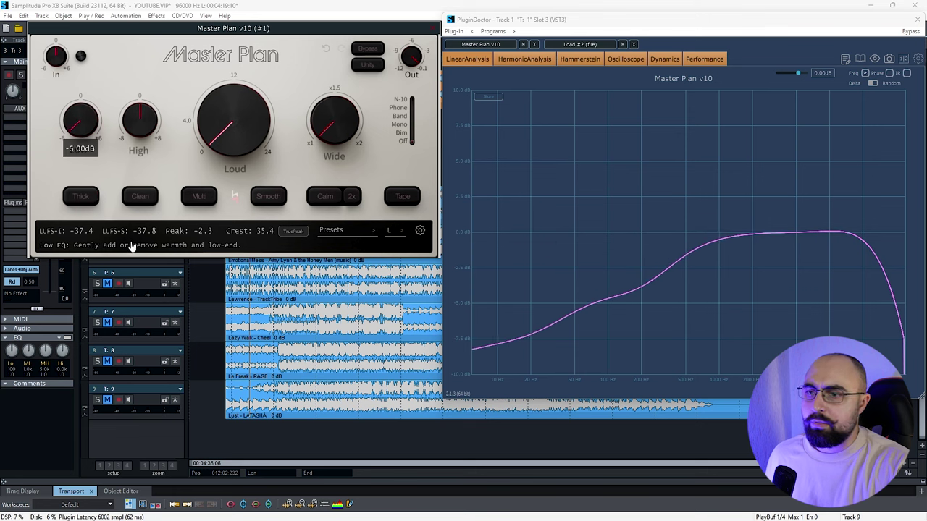
pyautogui.doubleClick(86, 131)
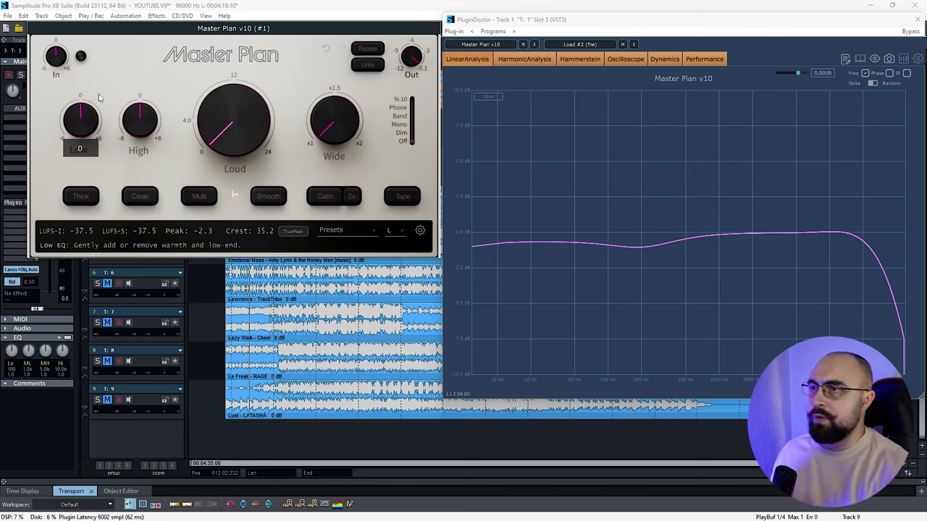
# Step: Sweep the Wide amount while checking the plug-in's linear and harmonic analysis, and return to the linear response
pyautogui.moveTo(334, 98); pyautogui.dragTo(345, 303)
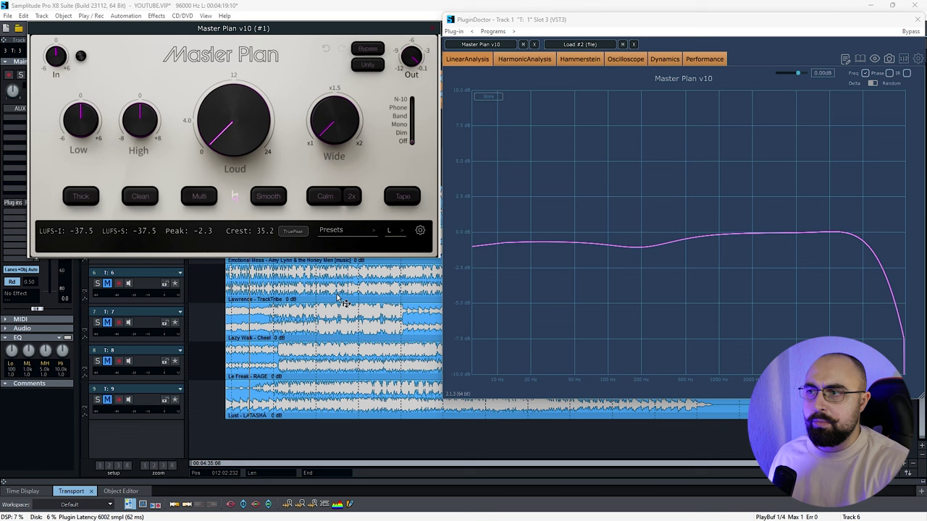
pyautogui.click(524, 61)
pyautogui.moveTo(334, 116); pyautogui.dragTo(486, 64)
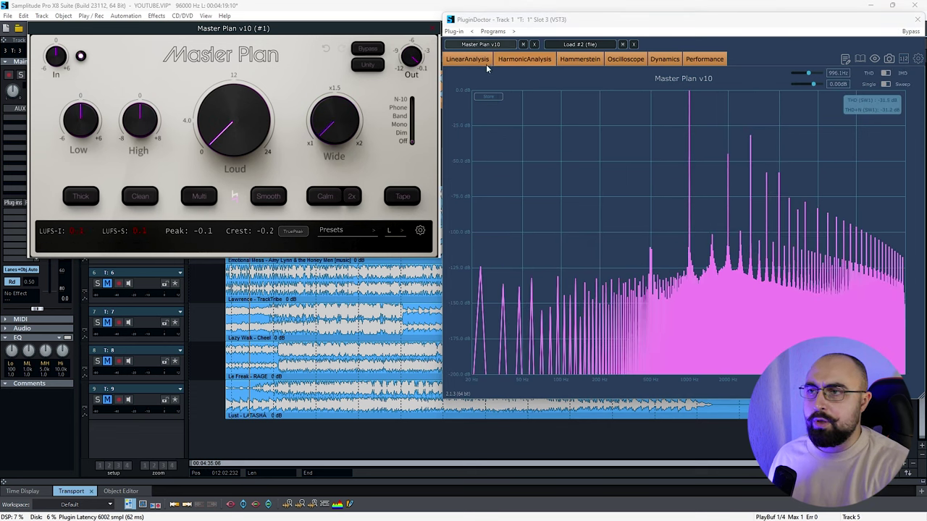
pyautogui.click(474, 58)
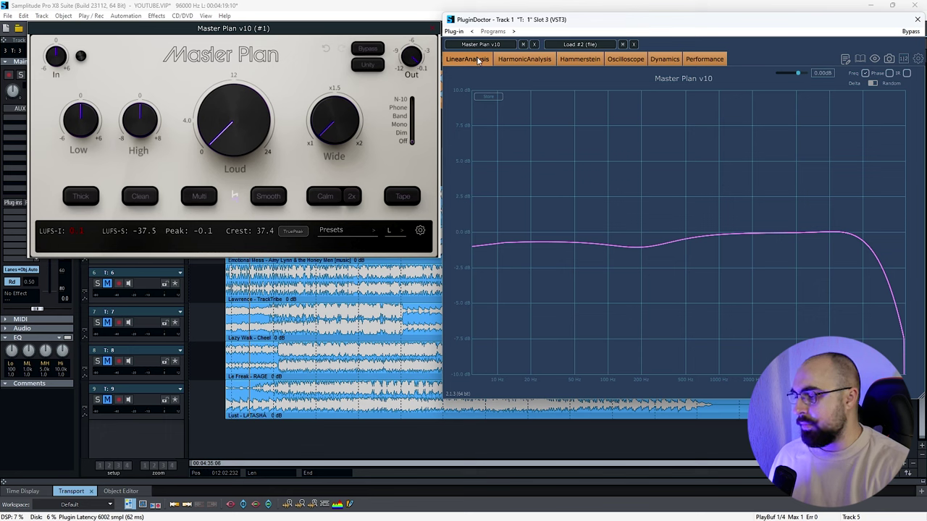
# Step: Switch the Wide, High and Low circuits off and back on to compare their effect on the frequency response
pyautogui.click(333, 158)
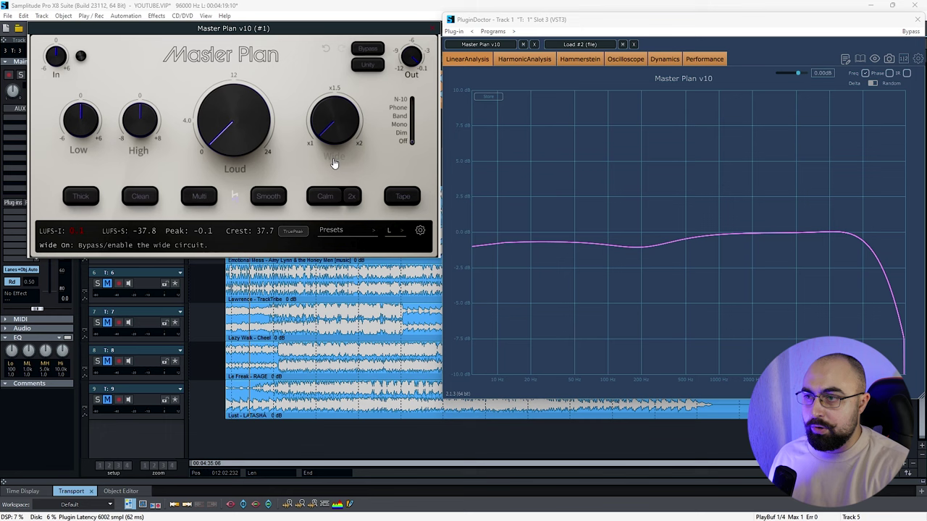
pyautogui.click(139, 151)
pyautogui.click(79, 151)
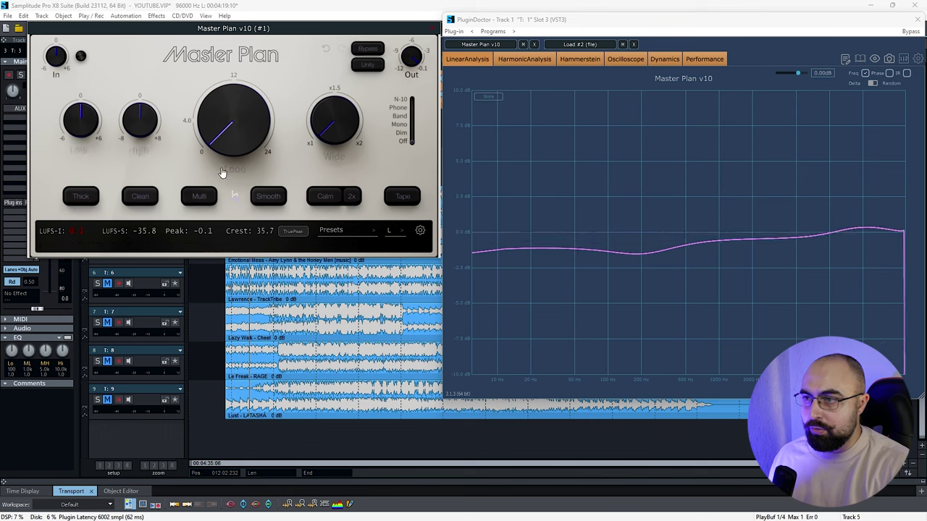
pyautogui.click(138, 151)
pyautogui.click(78, 150)
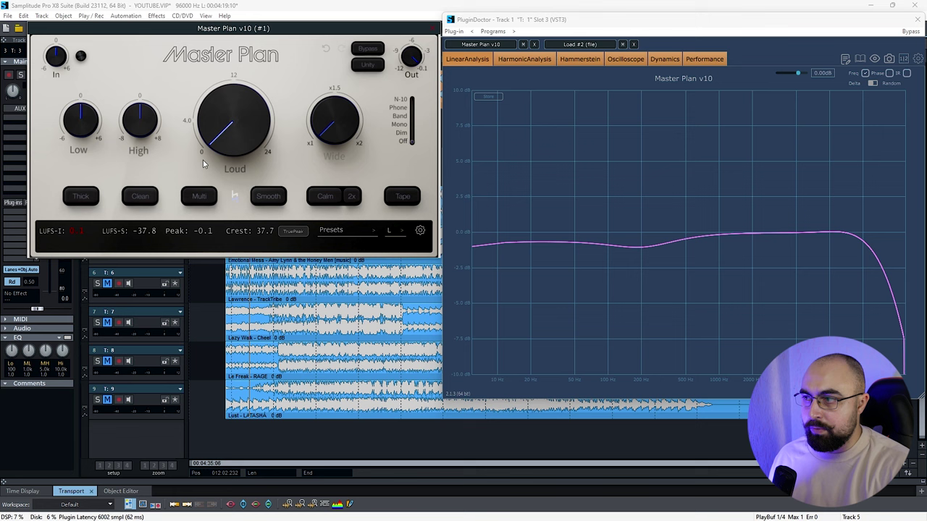
pyautogui.click(334, 158)
# Step: Bypass and re-enable the Loud circuit twice to compare the frequency response with and without it
pyautogui.click(244, 175)
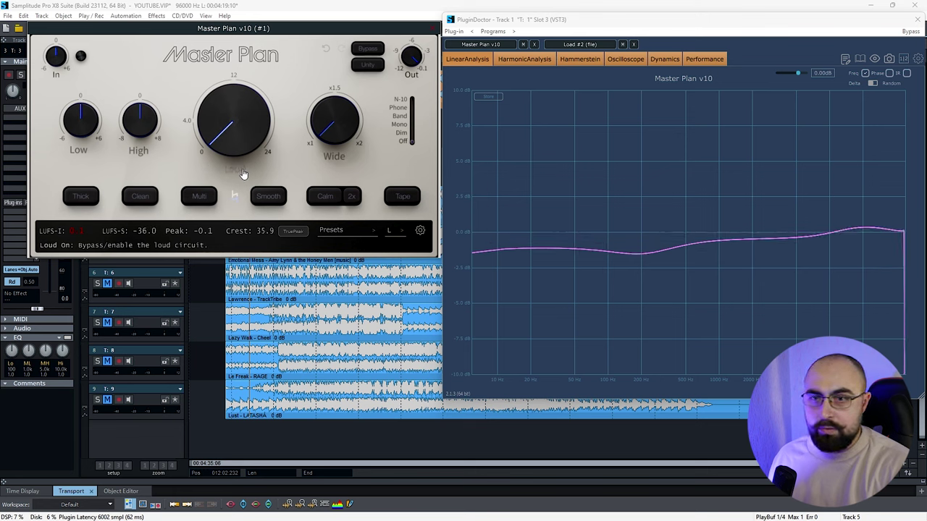
pyautogui.click(244, 175)
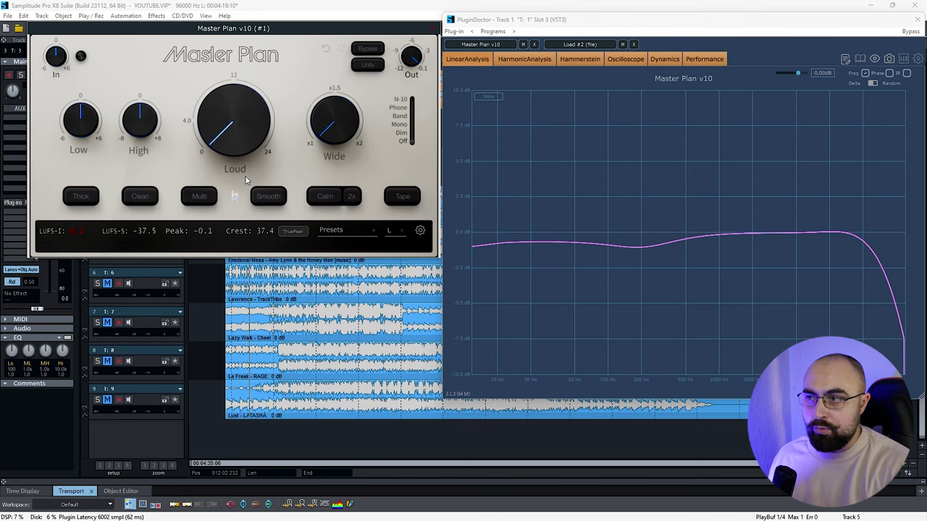
pyautogui.click(243, 174)
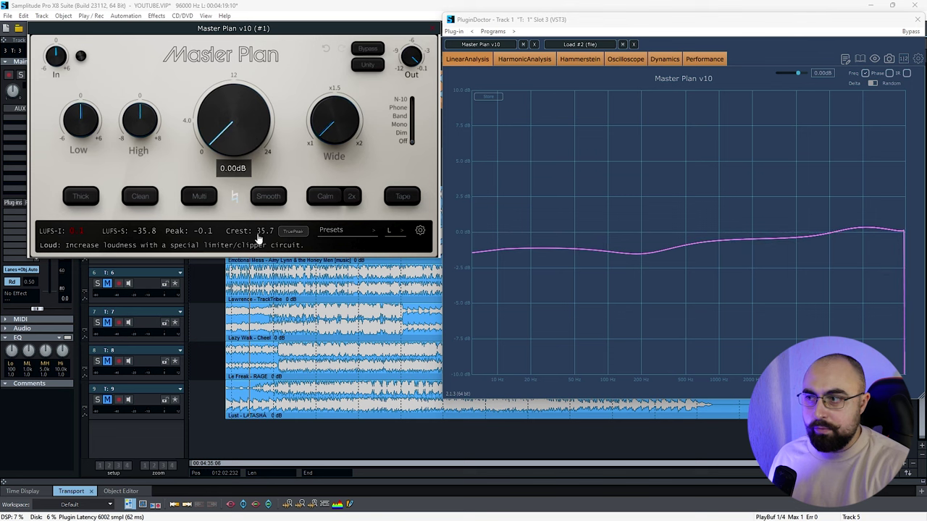
pyautogui.click(234, 172)
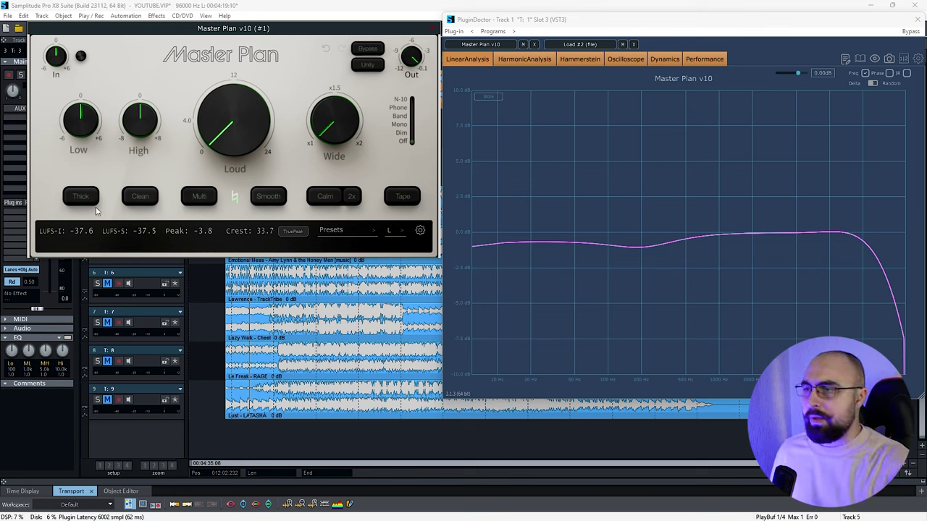
# Step: Sweep the Thick saturation mix down to 0% and inspect its effect in the linear and harmonic analysis
pyautogui.moveTo(81, 213); pyautogui.dragTo(110, 219)
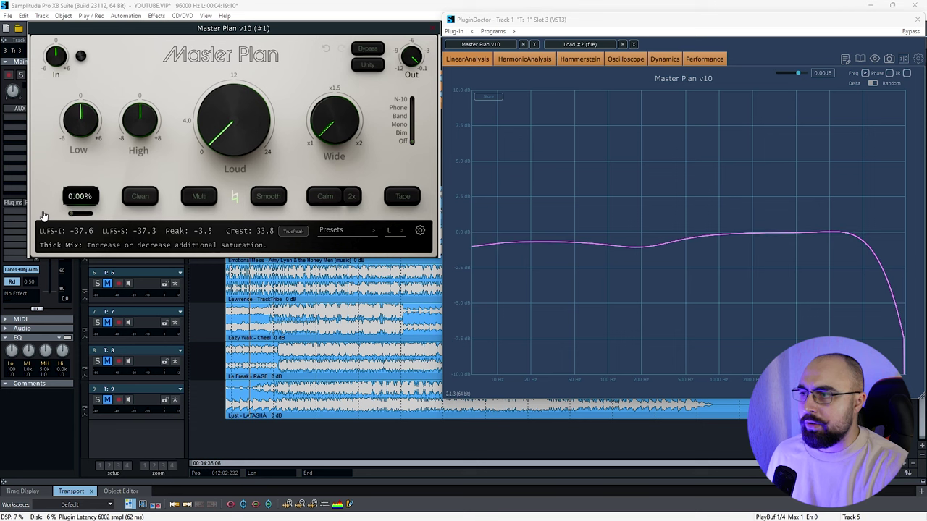
pyautogui.click(525, 59)
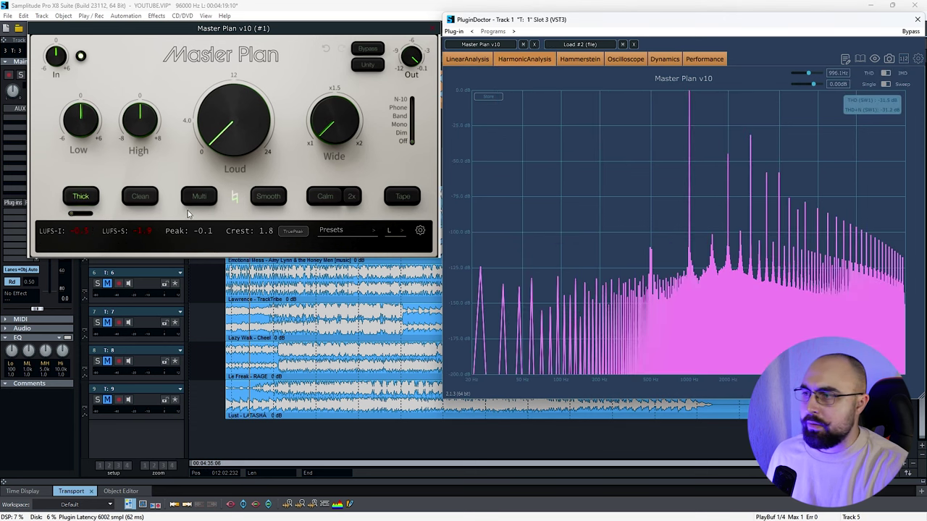
pyautogui.moveTo(77, 214); pyautogui.dragTo(59, 221)
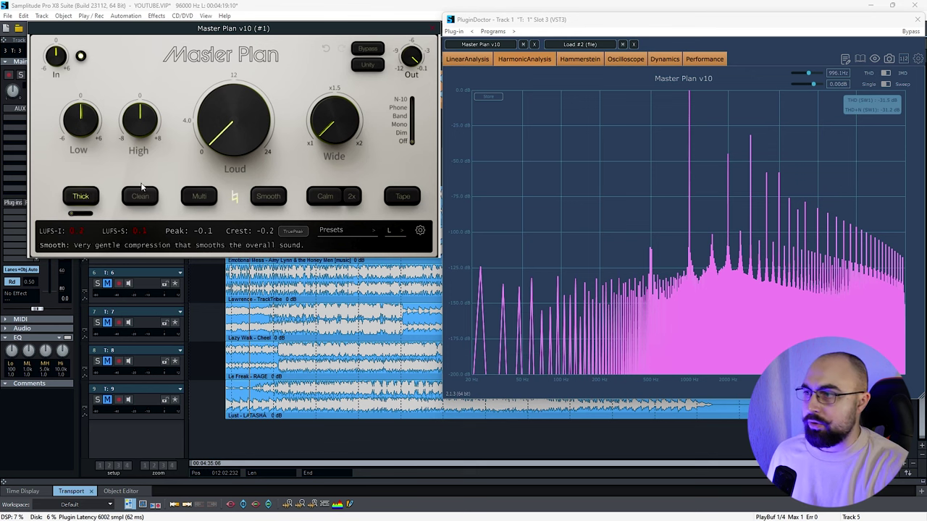
# Step: Toggle the Clean circuit and sweep its amount in the linear analysis to examine the low-mid cut, leaving it off
pyautogui.click(150, 203)
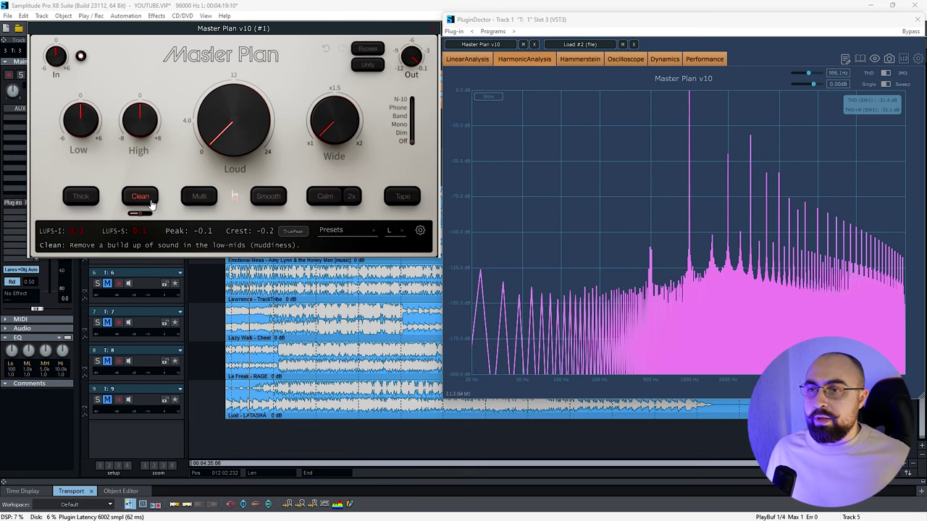
pyautogui.click(476, 59)
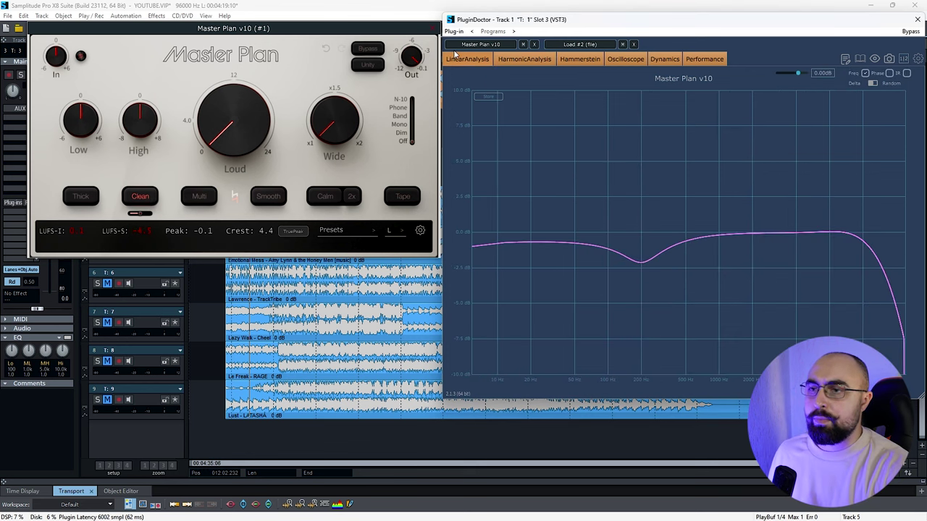
pyautogui.click(139, 202)
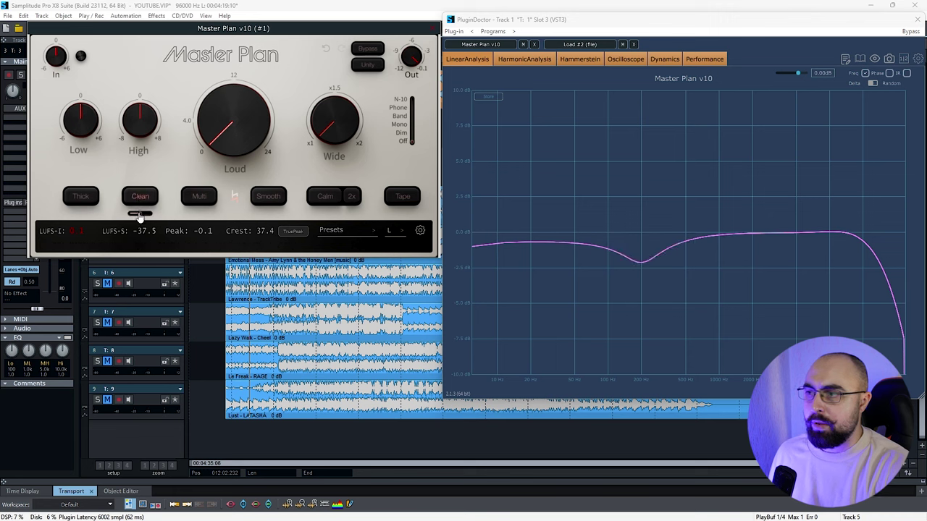
pyautogui.moveTo(135, 214); pyautogui.dragTo(186, 216)
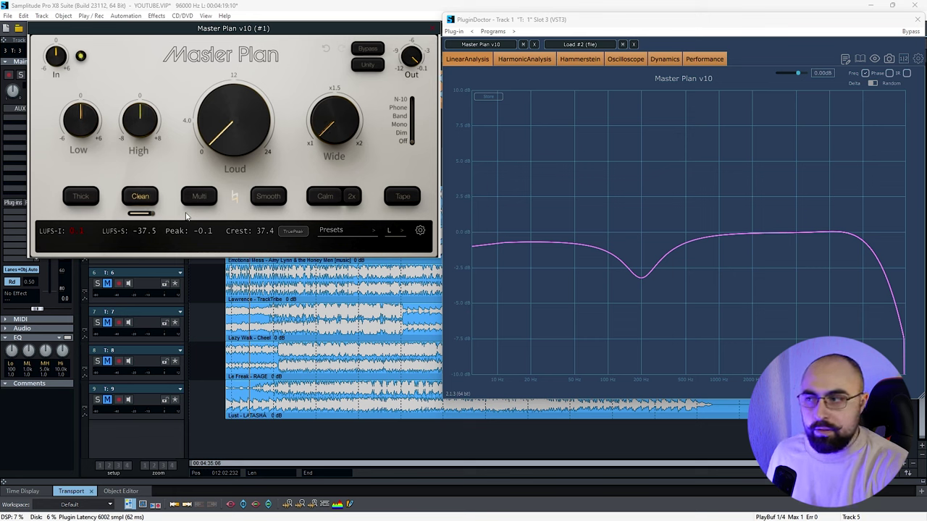
pyautogui.moveTo(148, 221)
pyautogui.mouseDown()
pyautogui.moveTo(156, 216)
pyautogui.moveTo(113, 213)
pyautogui.moveTo(195, 220)
pyautogui.moveTo(138, 226)
pyautogui.mouseUp()
pyautogui.moveTo(107, 206); pyautogui.dragTo(160, 203)
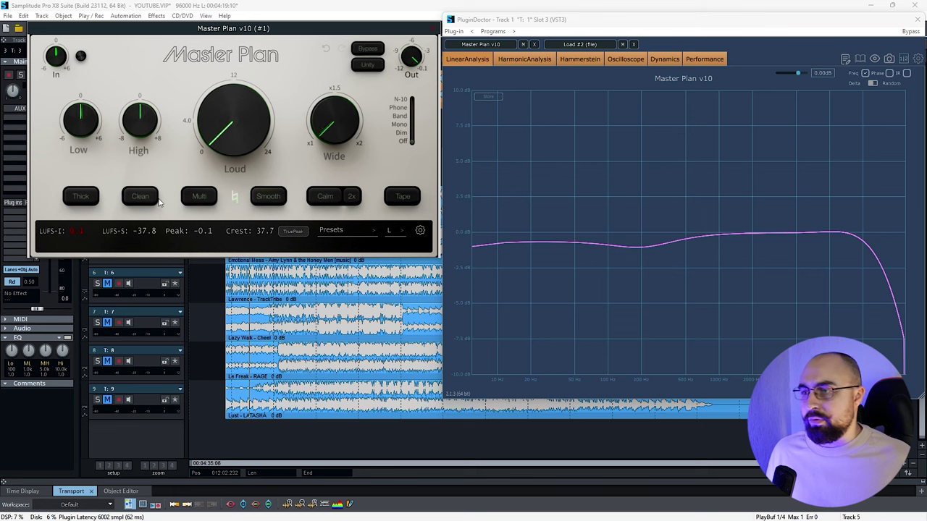
# Step: Toggle the Smooth compression on and off in the linear and harmonic analysis, and return to the linear response
pyautogui.click(268, 197)
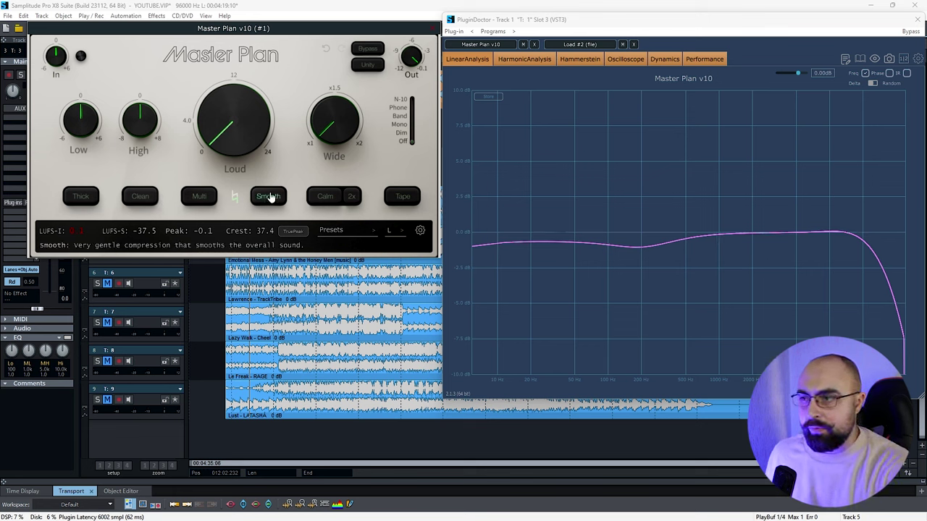
pyautogui.click(269, 196)
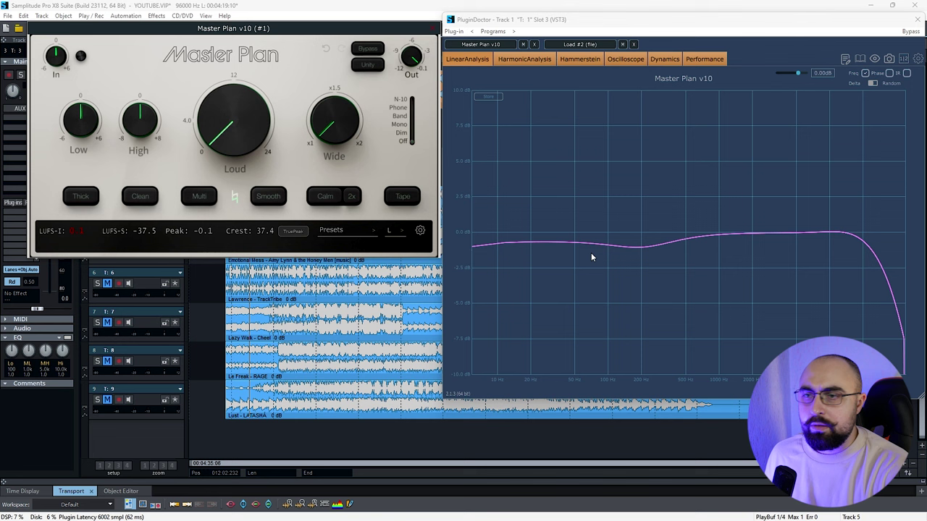
pyautogui.click(536, 58)
pyautogui.click(267, 196)
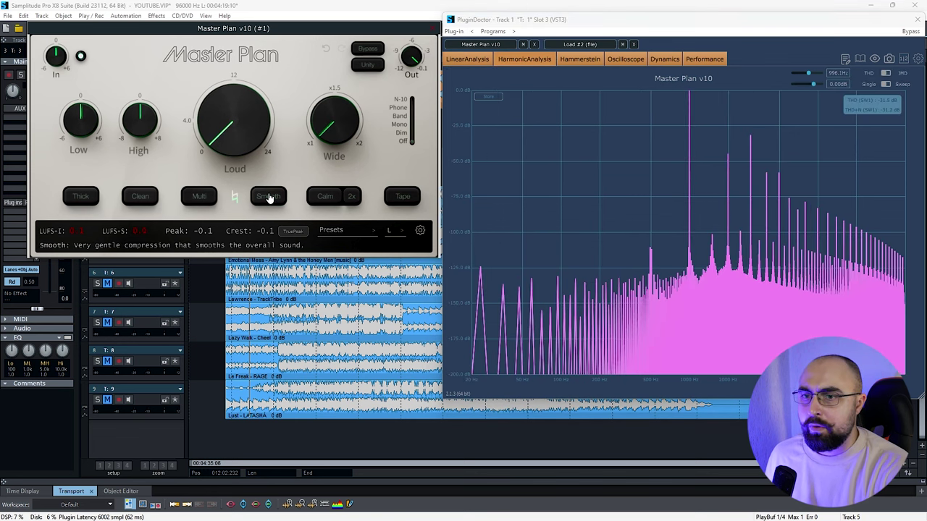
pyautogui.click(268, 196)
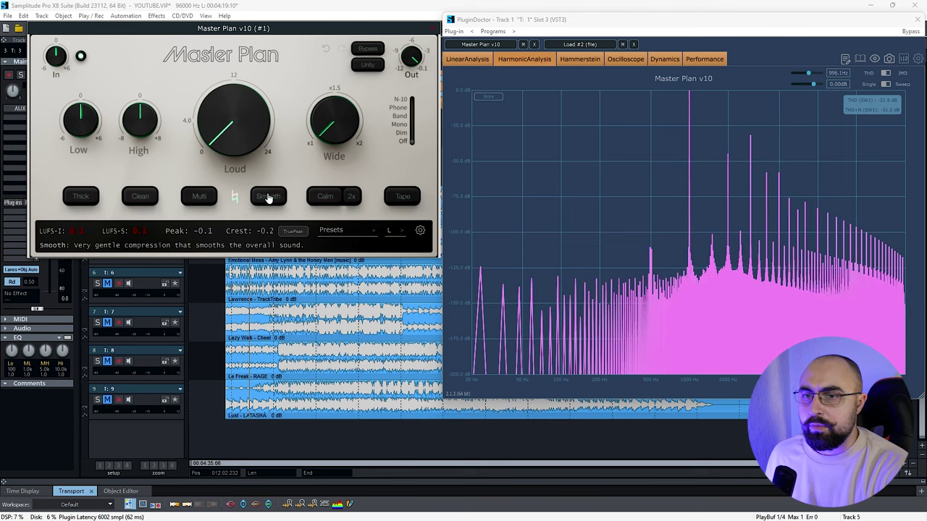
pyautogui.click(268, 197)
pyautogui.click(267, 196)
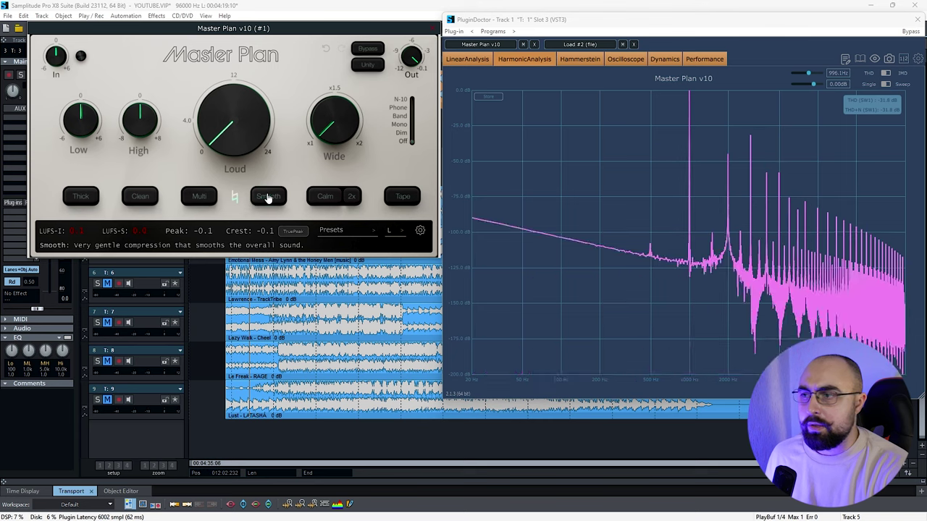
pyautogui.click(466, 60)
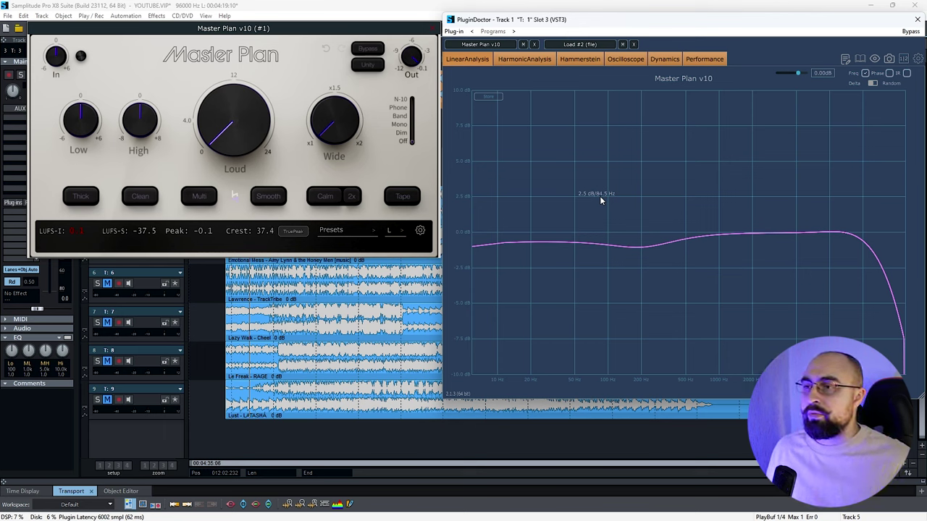
# Step: Try the Multi band compression with a raised Loud amount, switching it off and returning Loud to 0 dB
pyautogui.click(199, 196)
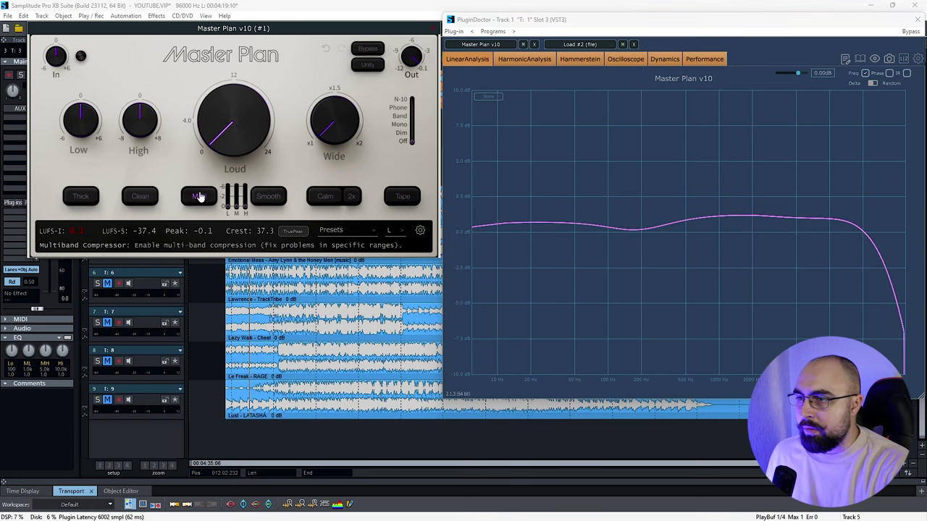
pyautogui.moveTo(228, 211); pyautogui.dragTo(238, 109)
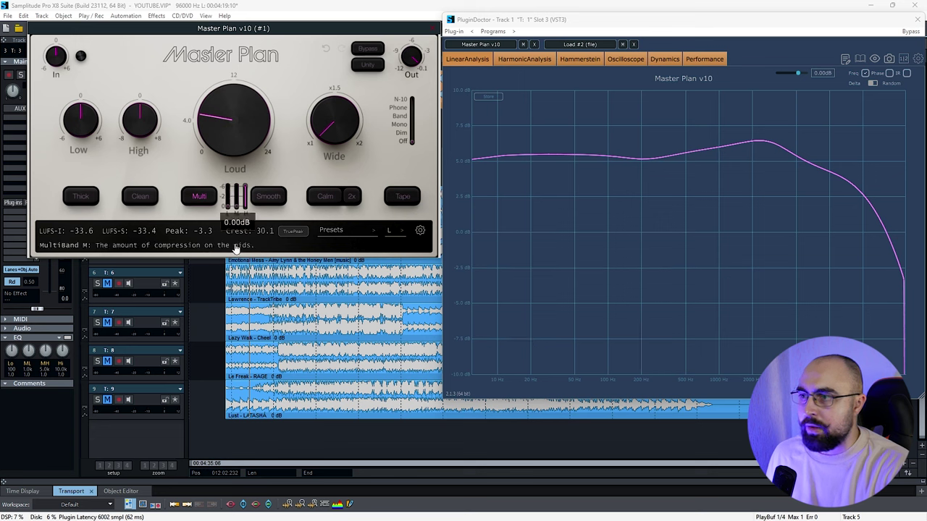
pyautogui.click(196, 205)
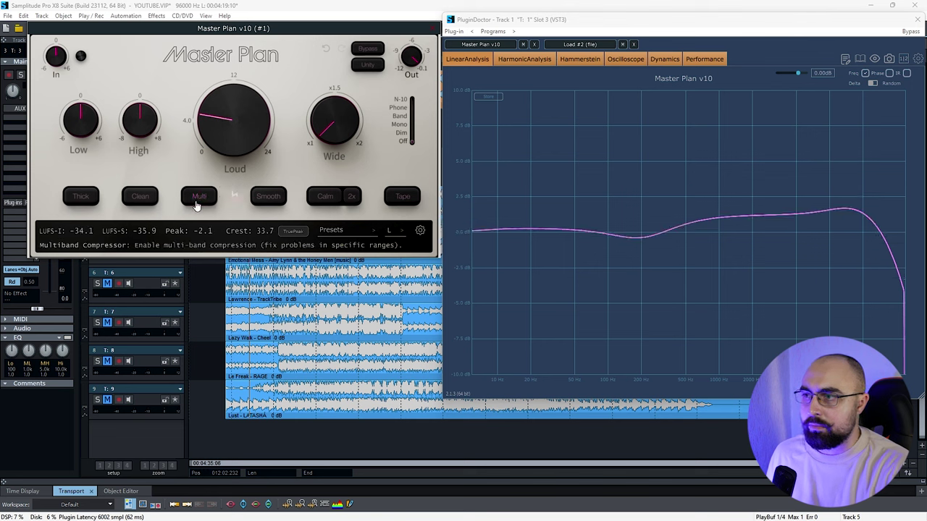
pyautogui.moveTo(231, 141); pyautogui.dragTo(233, 165)
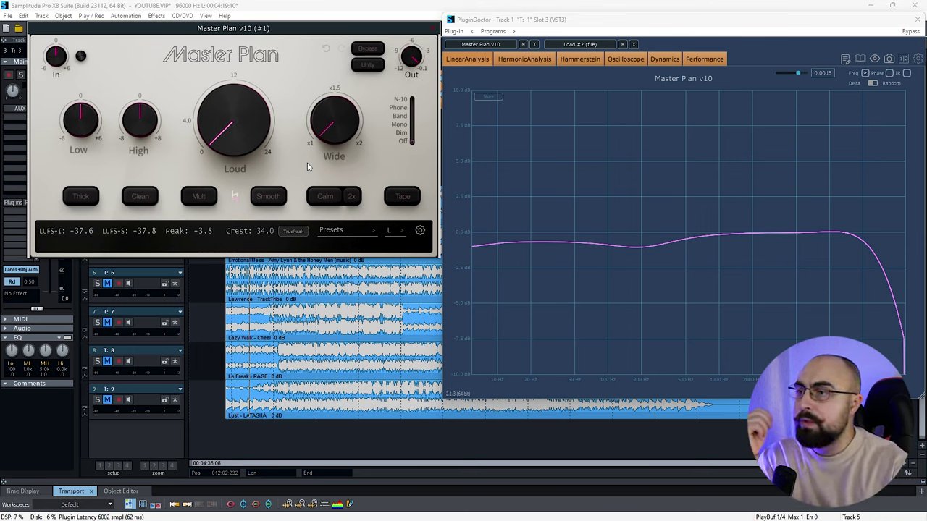
# Step: Enable the Calm circuit, raise its amount to 100% to examine the high-frequency cuts, and switch it off
pyautogui.click(326, 197)
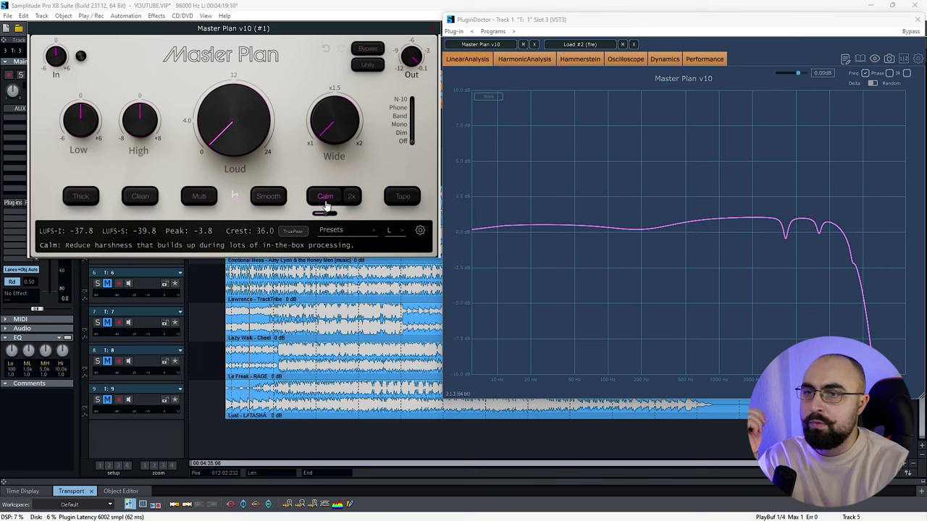
pyautogui.moveTo(328, 221); pyautogui.dragTo(345, 220)
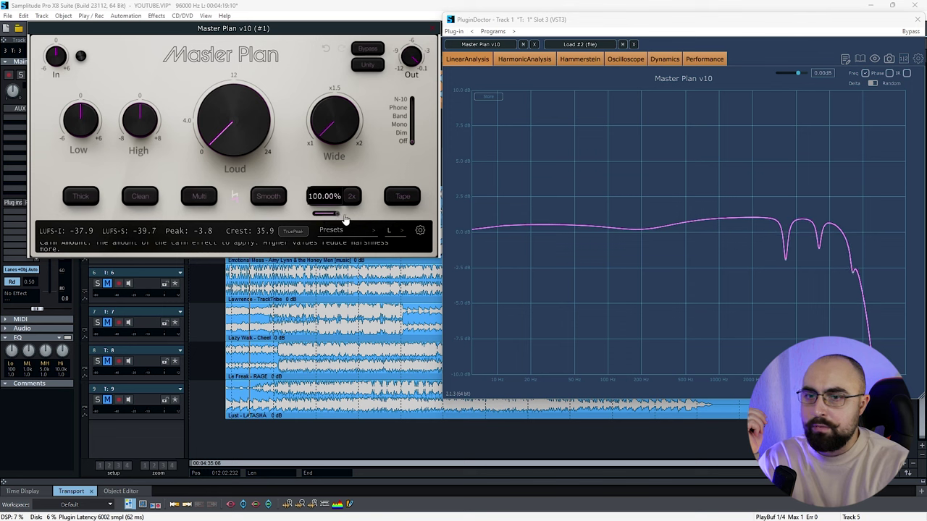
pyautogui.click(323, 203)
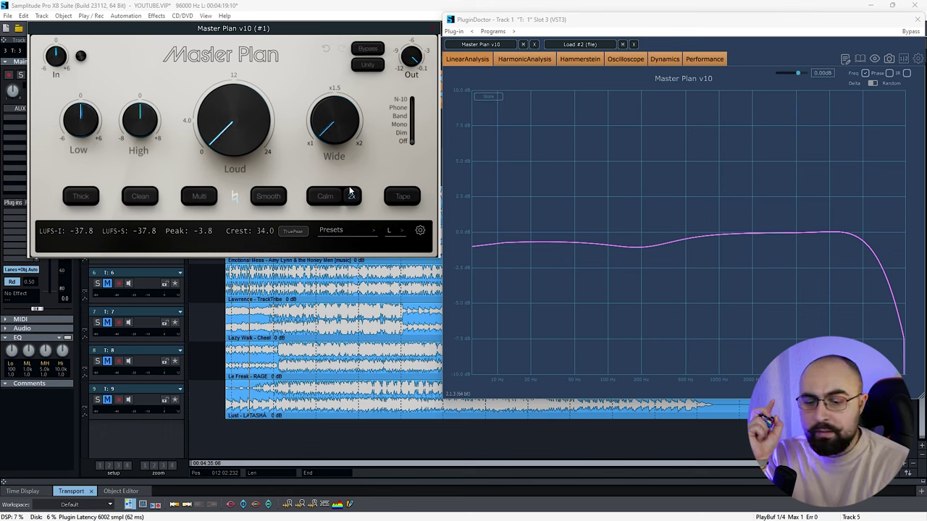
# Step: Toggle the Tape modeling on and off to compare the response, and disable the Calm 2x option
pyautogui.click(399, 205)
pyautogui.click(404, 204)
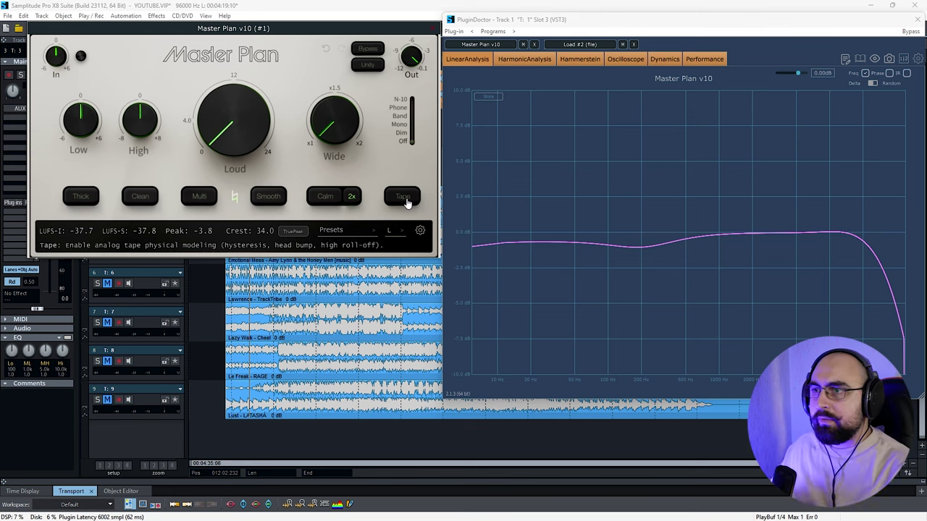
pyautogui.click(352, 196)
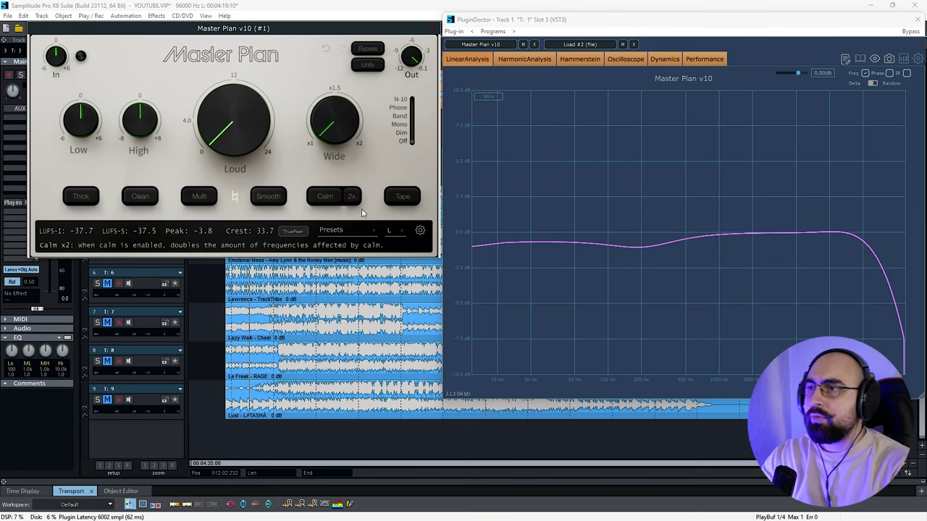
# Step: Try Unity gain with Loud at 2.03 dB, and return Loud to 0 dB with Unity off
pyautogui.click(368, 66)
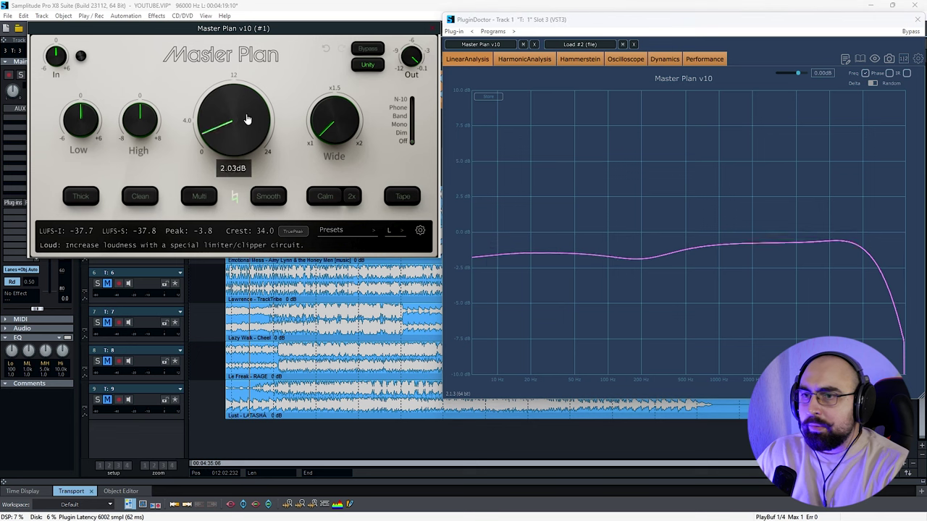
pyautogui.moveTo(244, 118); pyautogui.dragTo(252, 163)
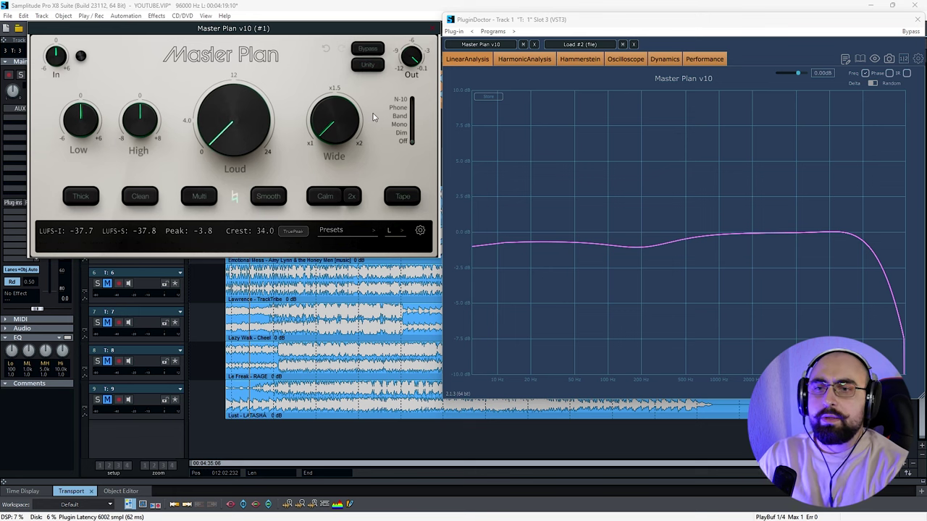
pyautogui.moveTo(243, 120)
pyautogui.mouseDown()
pyautogui.moveTo(244, 79)
pyautogui.moveTo(244, 137)
pyautogui.mouseUp()
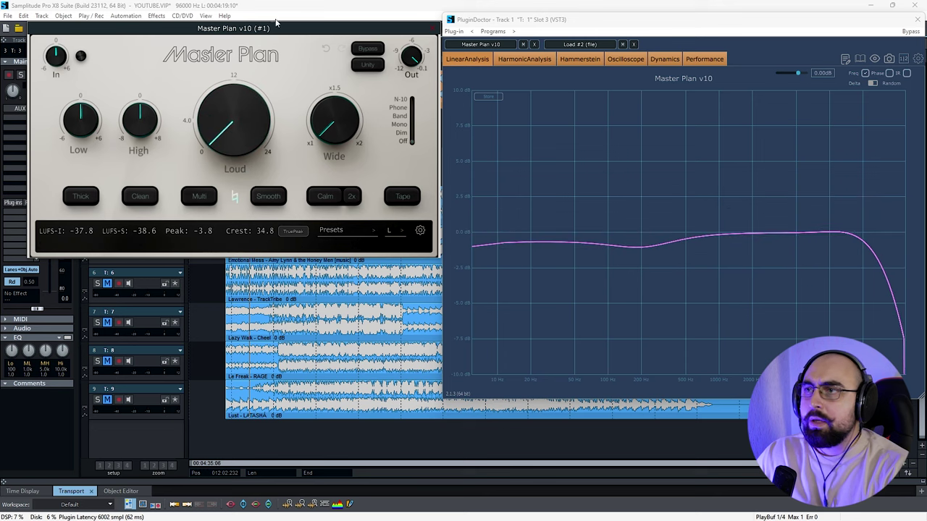
# Step: Play the looped section of the first track with the High EQ boosted to +8 dB and compare it with bypass
pyautogui.moveTo(286, 34); pyautogui.dragTo(290, 209)
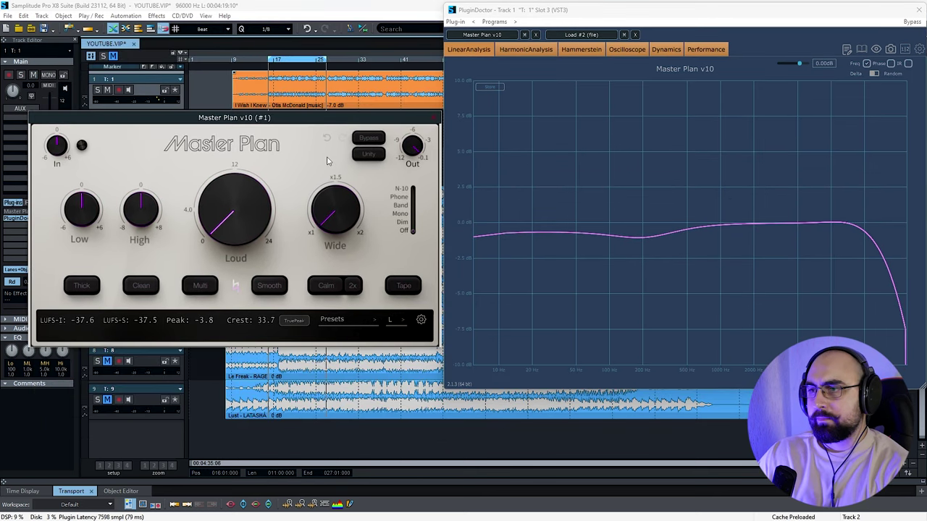
pyautogui.press('space')
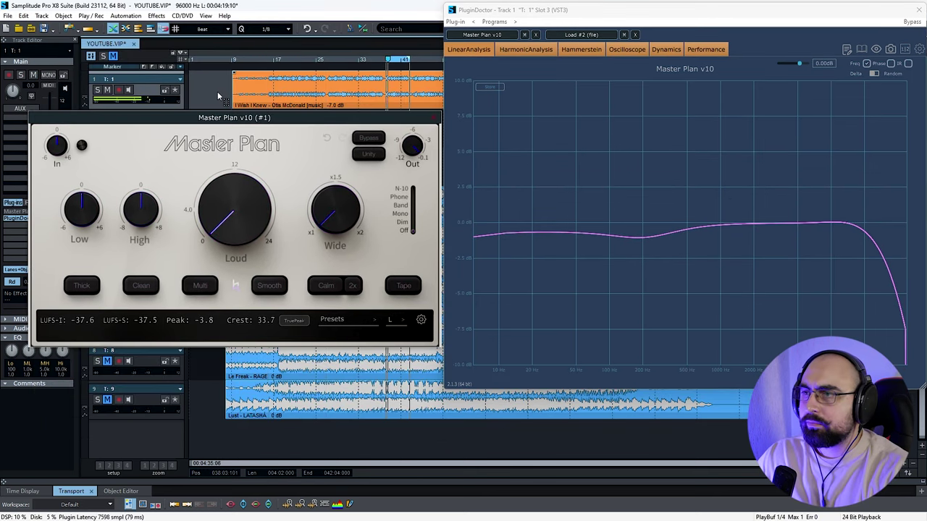
pyautogui.moveTo(149, 210); pyautogui.dragTo(140, 143)
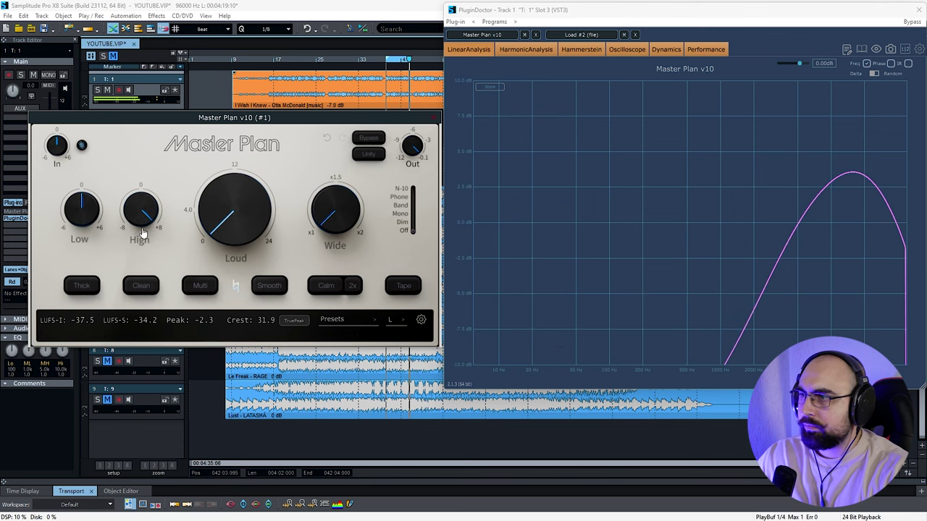
pyautogui.click(368, 138)
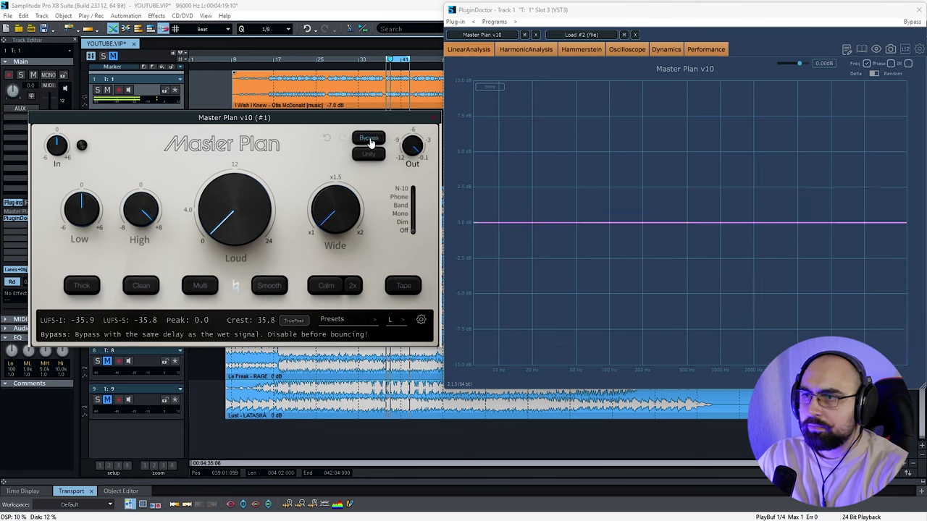
pyautogui.click(368, 138)
pyautogui.moveTo(139, 214)
pyautogui.mouseDown()
pyautogui.moveTo(125, 235)
pyautogui.moveTo(152, 206)
pyautogui.mouseUp()
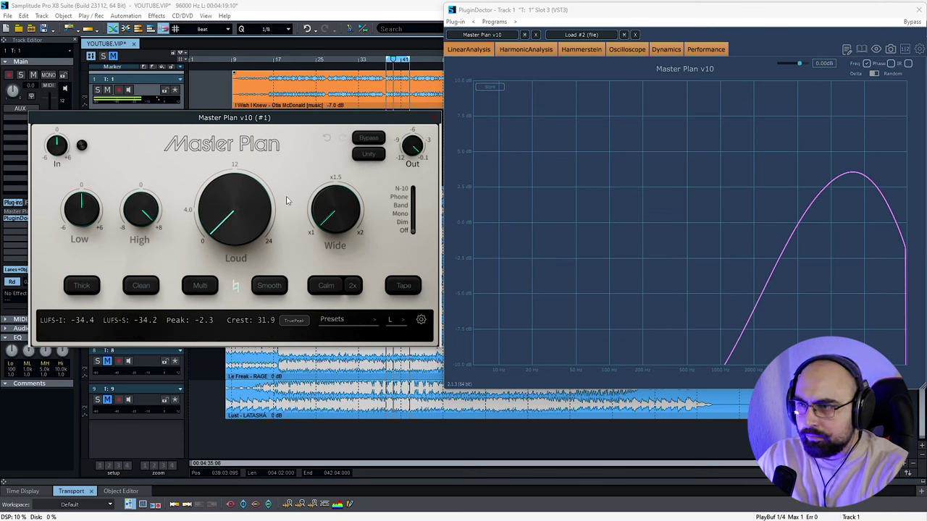
# Step: Reduce the High EQ to a moderate boost and raise the Low EQ to its +6 dB maximum
pyautogui.moveTo(128, 223)
pyautogui.moveTo(139, 214); pyautogui.dragTo(137, 231)
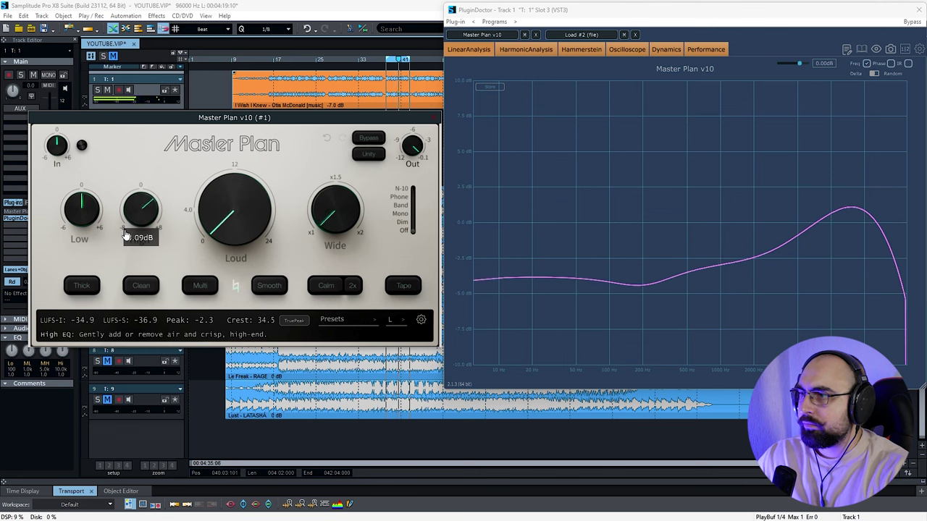
pyautogui.moveTo(85, 211)
pyautogui.moveTo(85, 211); pyautogui.dragTo(83, 137)
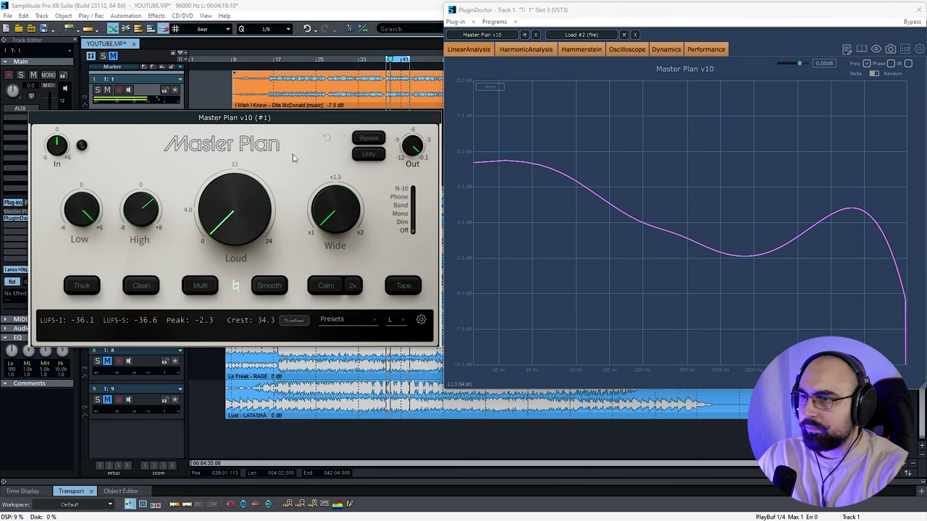
# Step: Bypass and re-enable the plug-in during playback to compare the combined Low and High EQ boosts with the dry signal
pyautogui.moveTo(265, 118)
pyautogui.mouseDown()
pyautogui.moveTo(265, 234)
pyautogui.moveTo(265, 118)
pyautogui.mouseUp()
pyautogui.click(368, 143)
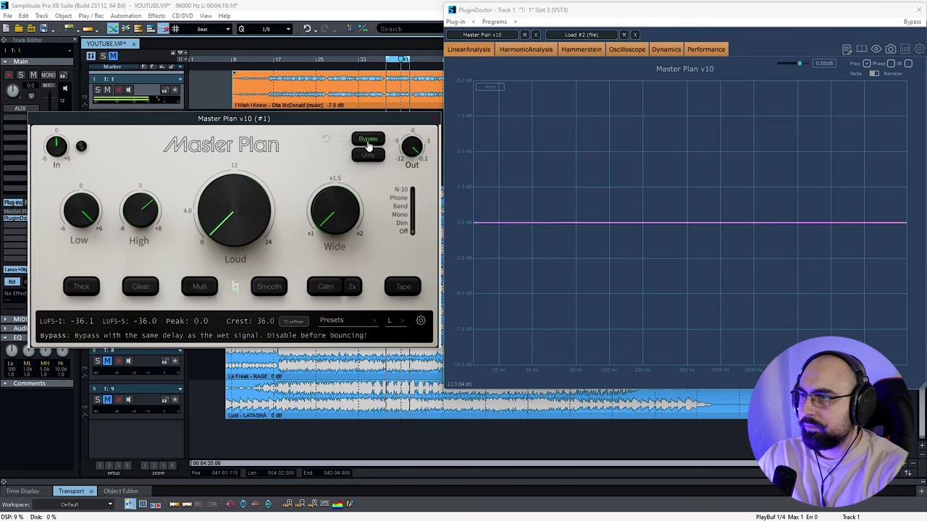
pyautogui.click(367, 143)
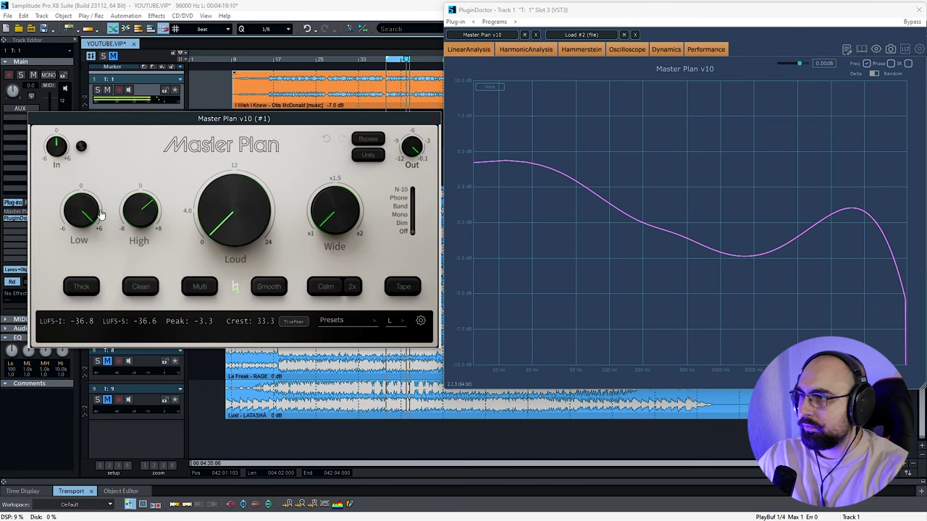
# Step: Reduce the Low EQ to a slight boost and audition the Thick saturation at 100% mix
pyautogui.moveTo(81, 211); pyautogui.dragTo(69, 233)
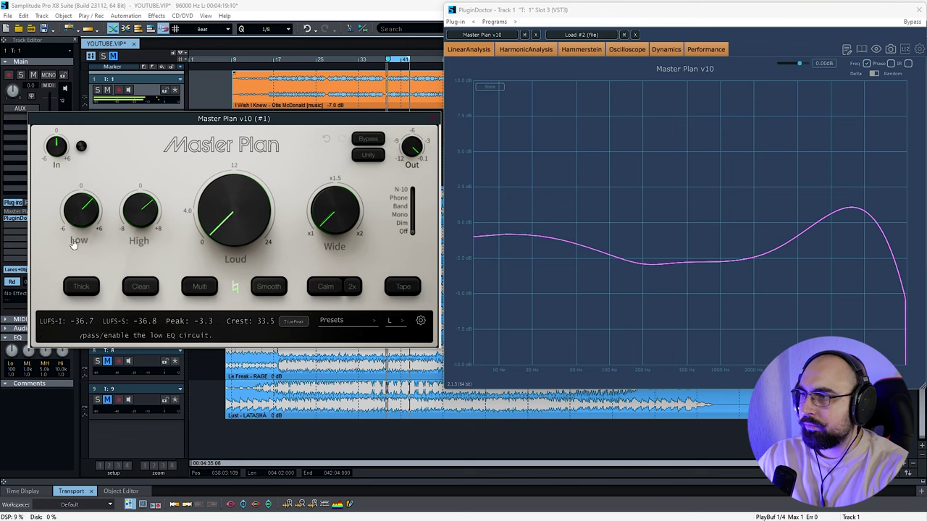
pyautogui.click(81, 287)
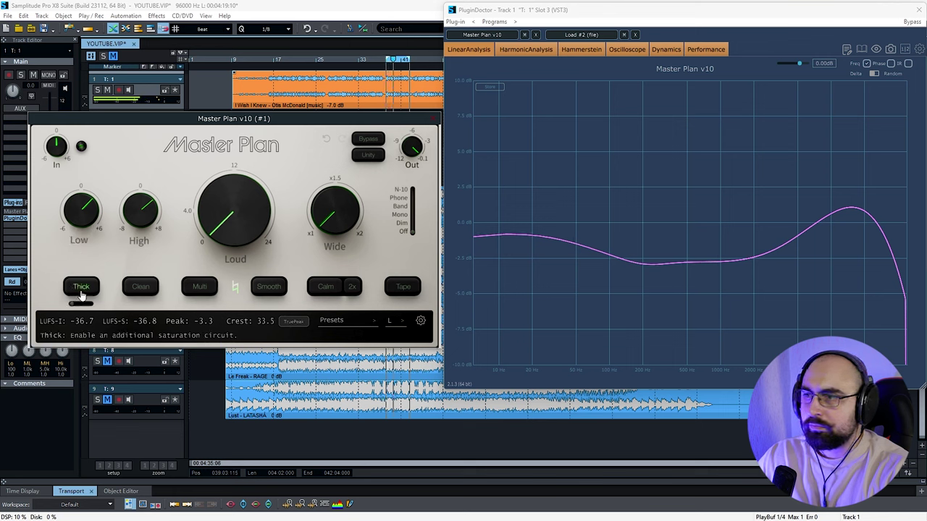
pyautogui.moveTo(80, 302); pyautogui.dragTo(113, 309)
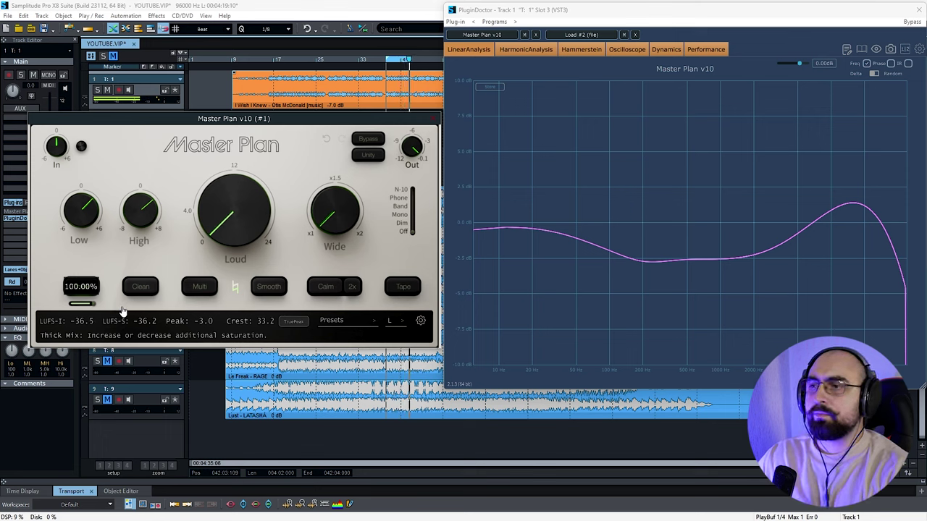
pyautogui.moveTo(121, 311); pyautogui.dragTo(226, 310)
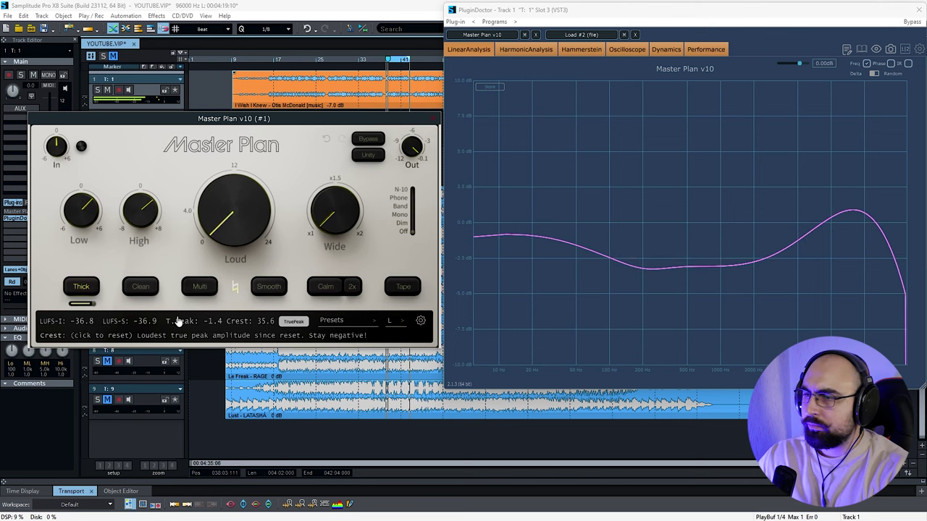
# Step: Audition Clean at 100% mix, then the Multi compression with its bands raised to 6 dB, switching each off after listening
pyautogui.moveTo(86, 305); pyautogui.dragTo(165, 309)
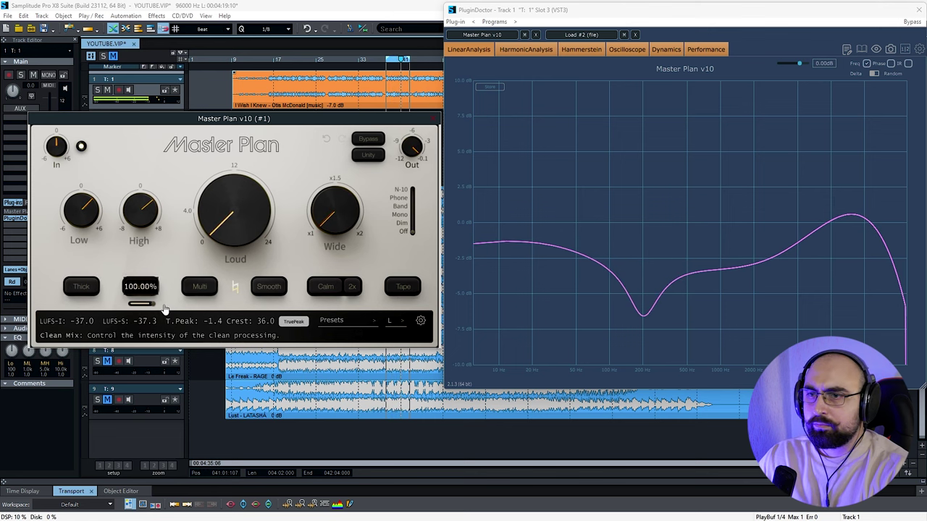
pyautogui.click(202, 289)
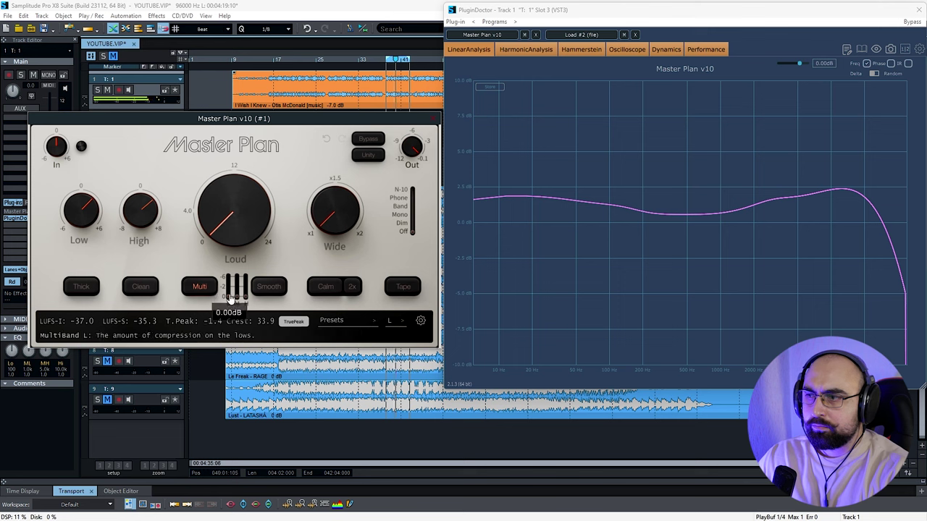
pyautogui.moveTo(236, 253); pyautogui.dragTo(238, 257)
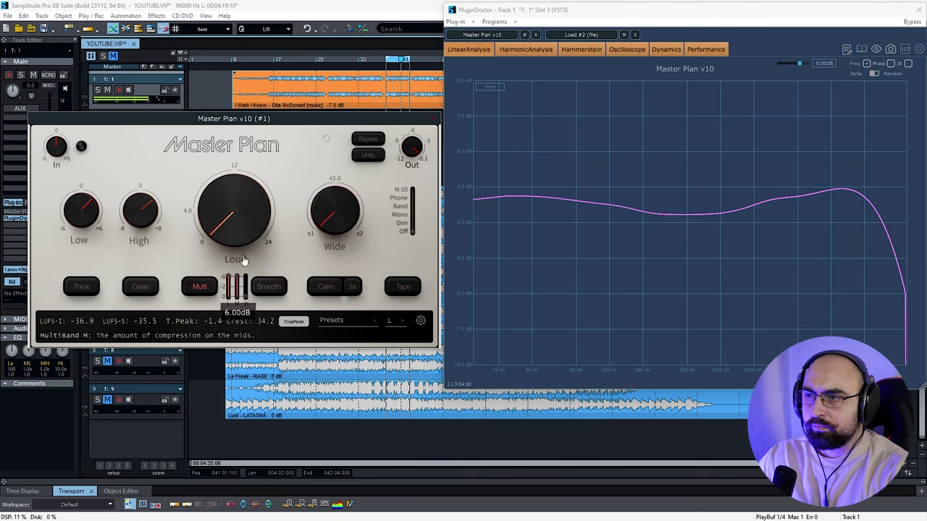
pyautogui.click(199, 286)
# Step: Audition Smooth, Calm with its 2x option, and Tape one at a time, switching each off after listening
pyautogui.click(266, 290)
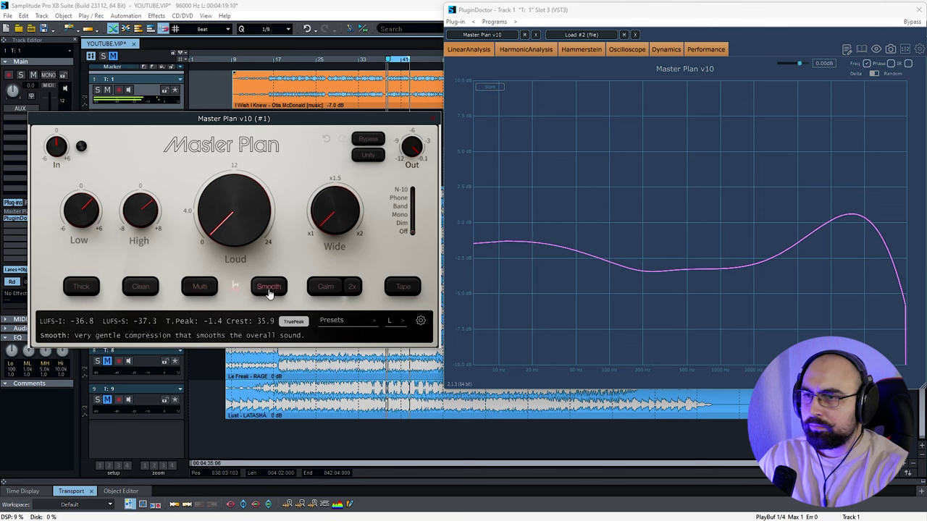
pyautogui.click(267, 290)
pyautogui.click(326, 289)
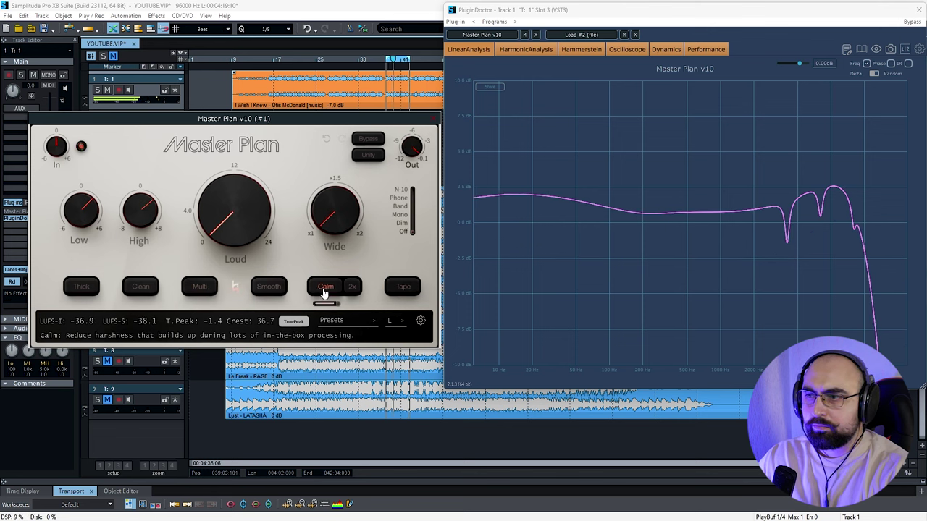
pyautogui.click(349, 291)
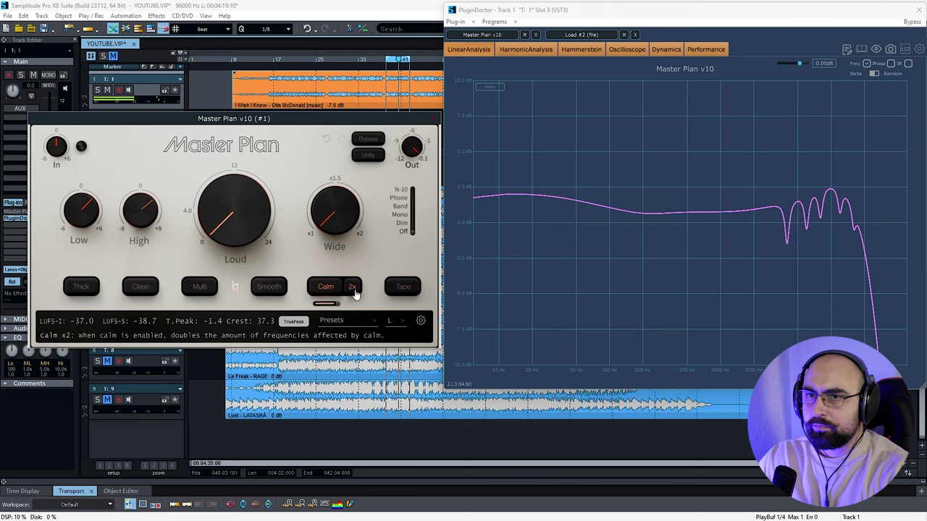
pyautogui.click(353, 292)
pyautogui.click(397, 289)
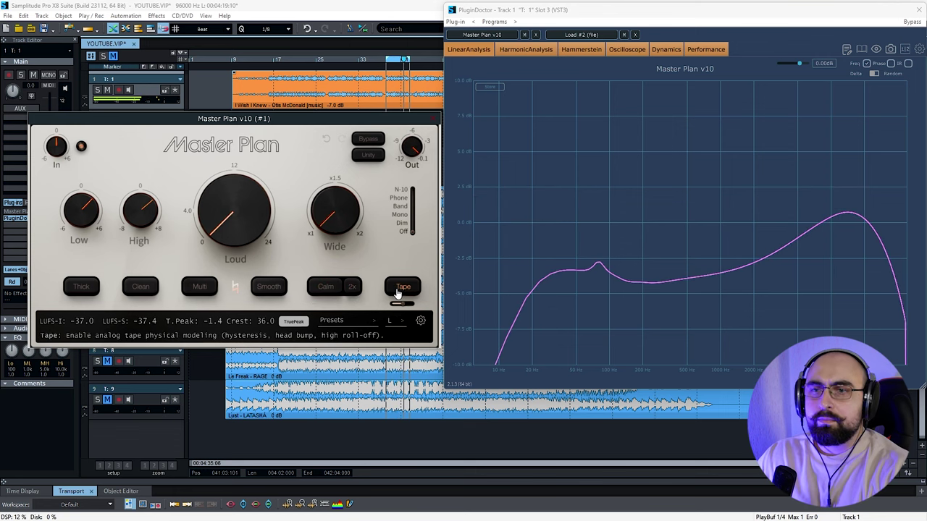
pyautogui.click(397, 289)
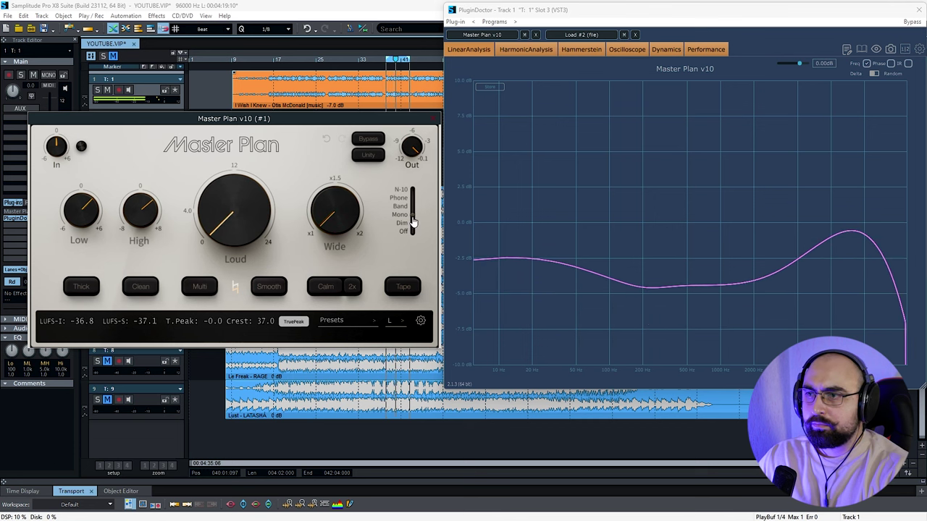
# Step: Audition the monitoring modes up to N-10 with Loud raised, and return the monitoring selector to Off
pyautogui.moveTo(413, 221); pyautogui.dragTo(413, 211)
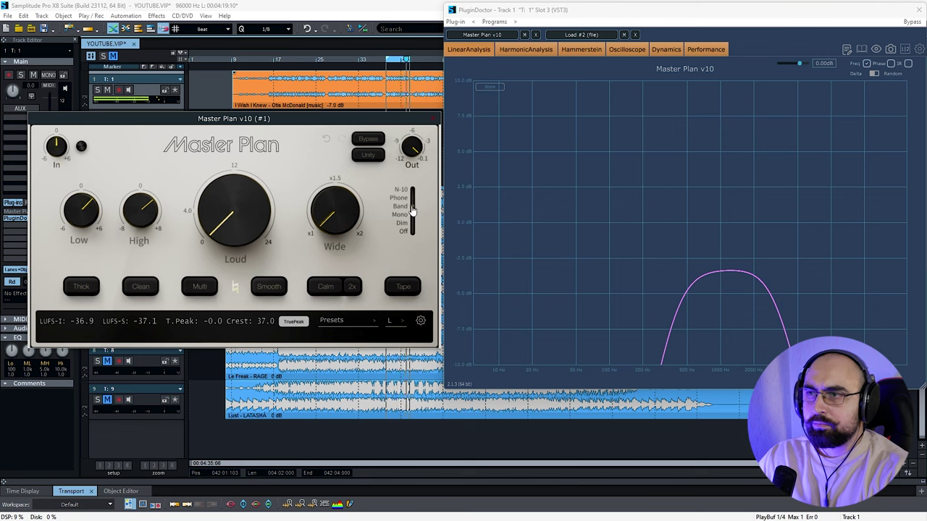
pyautogui.moveTo(411, 210); pyautogui.dragTo(414, 190)
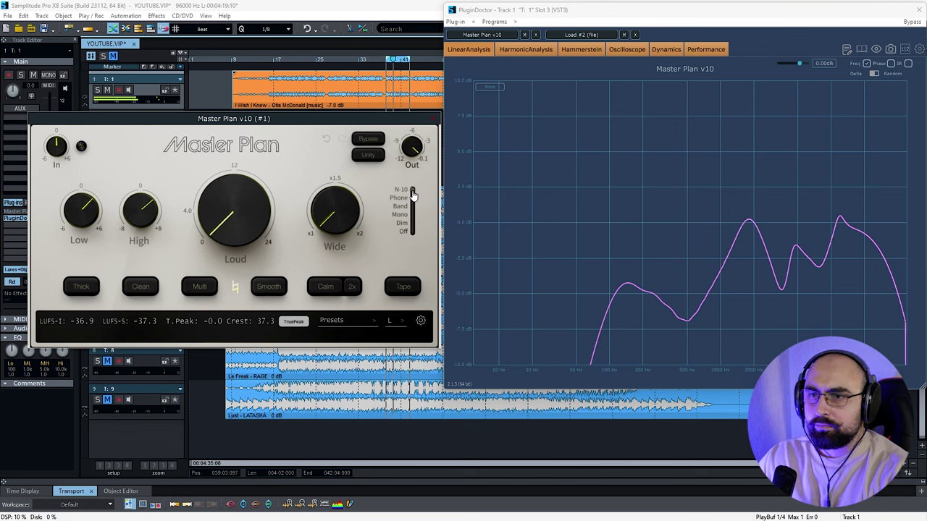
pyautogui.moveTo(240, 221); pyautogui.dragTo(235, 202)
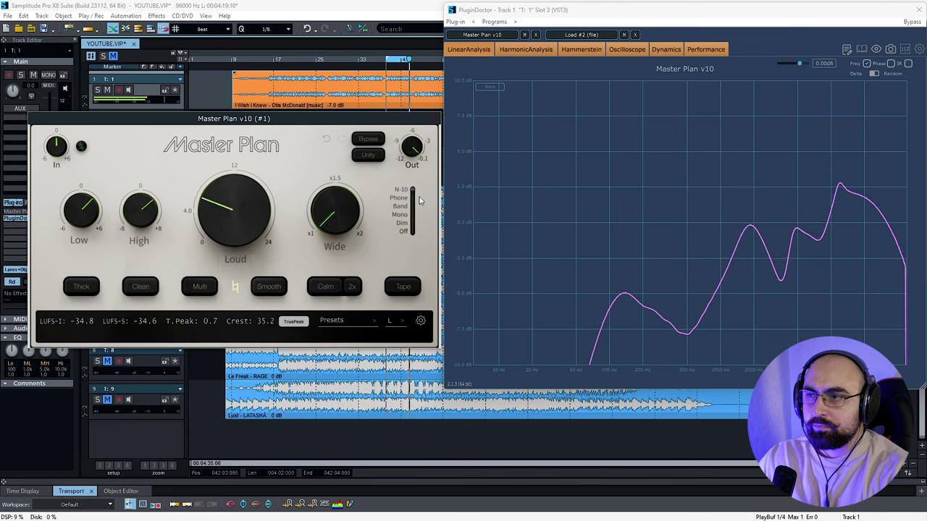
pyautogui.moveTo(413, 195); pyautogui.dragTo(412, 231)
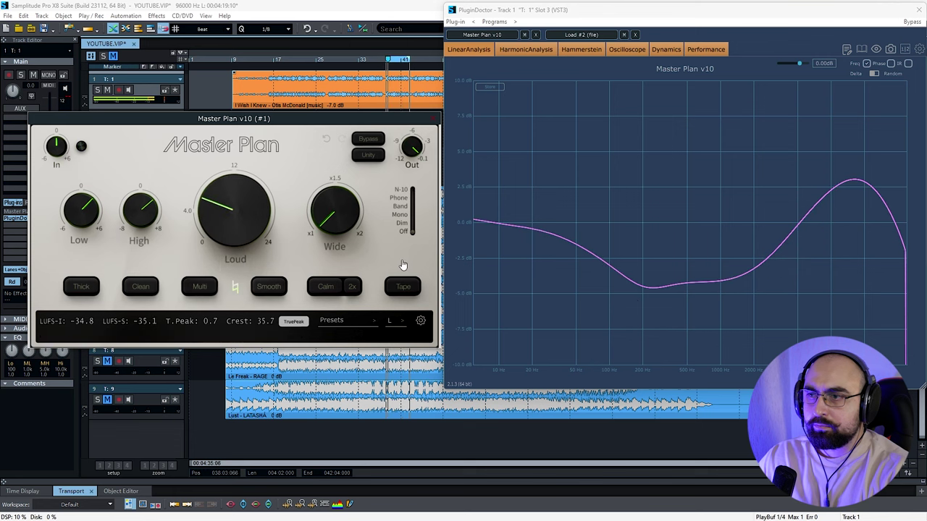
# Step: With Unity on and Loud at its 24 dB maximum, enable Thick, Clean, Multi, Smooth, Calm 2x and Tape together
pyautogui.click(369, 155)
pyautogui.moveTo(246, 231); pyautogui.dragTo(248, 193)
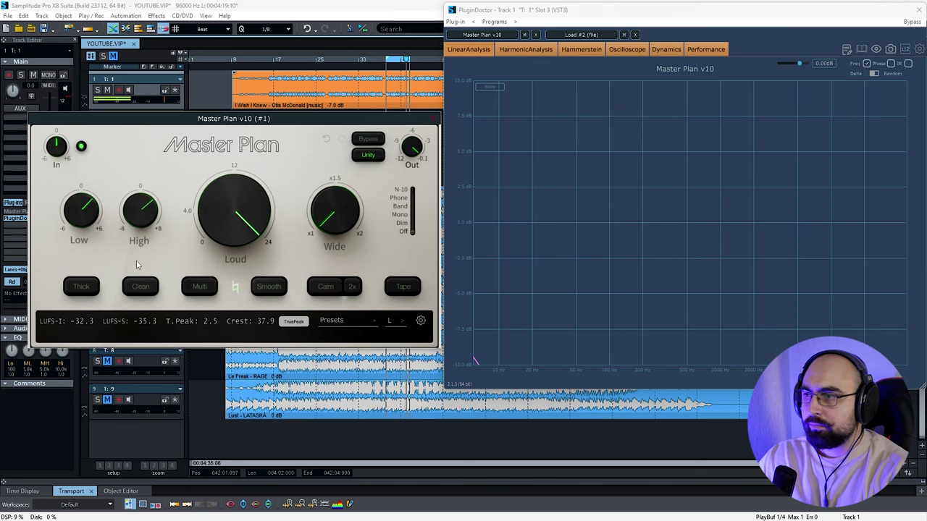
pyautogui.click(81, 287)
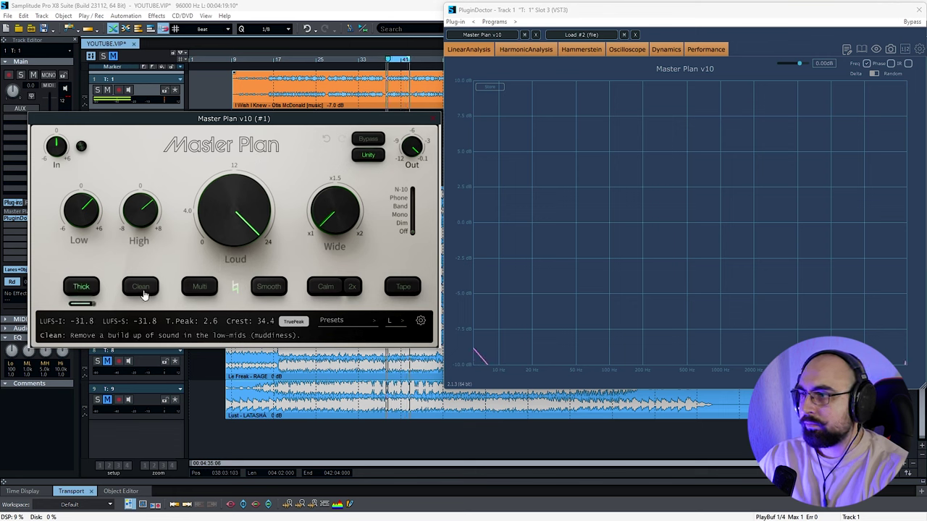
pyautogui.click(142, 292)
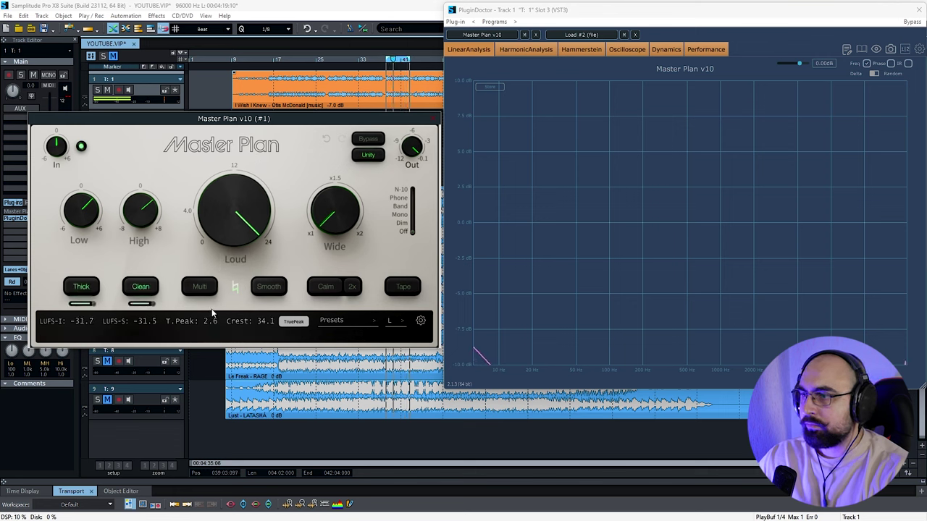
pyautogui.click(196, 287)
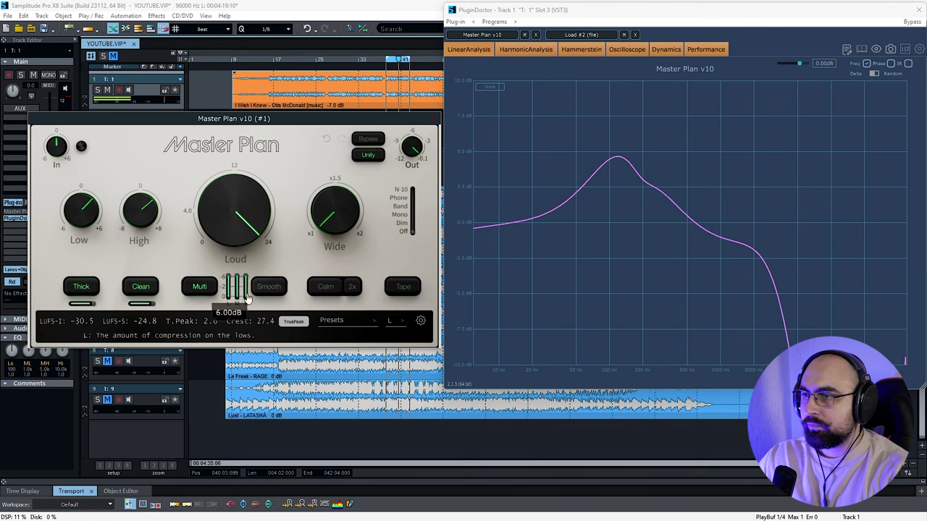
pyautogui.click(326, 288)
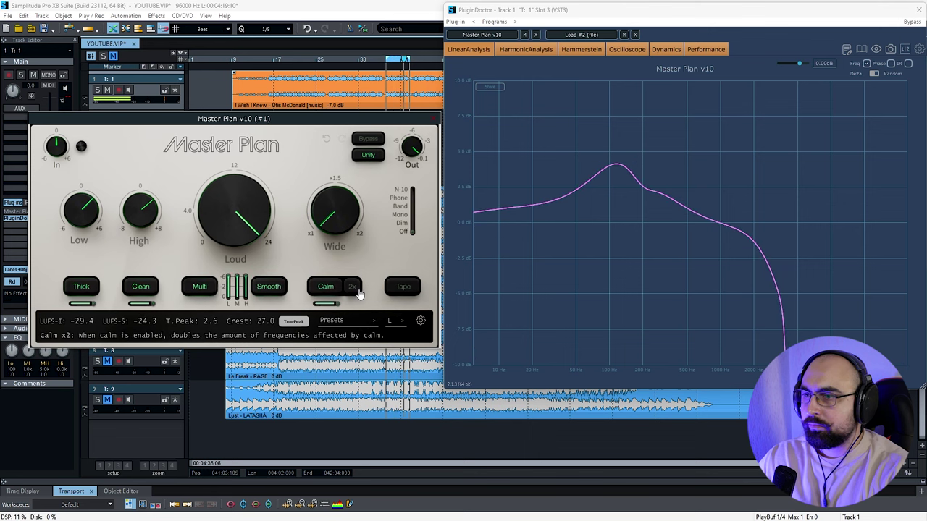
pyautogui.click(353, 289)
pyautogui.click(394, 289)
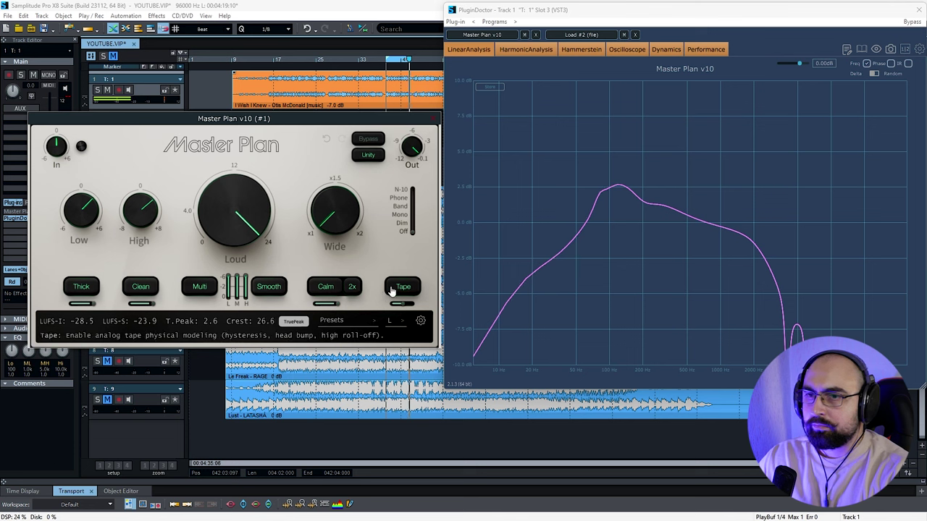
# Step: Raise the High EQ to its +8 dB maximum and sweep the Low EQ from a cut to a boost of about 2.4 dB
pyautogui.scroll(2, 155, 226)
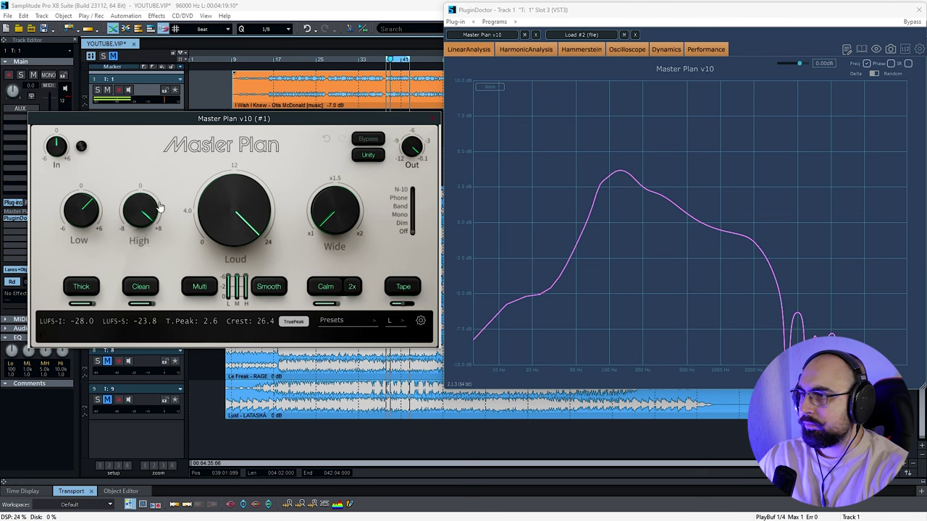
pyautogui.scroll(-4, 86, 216)
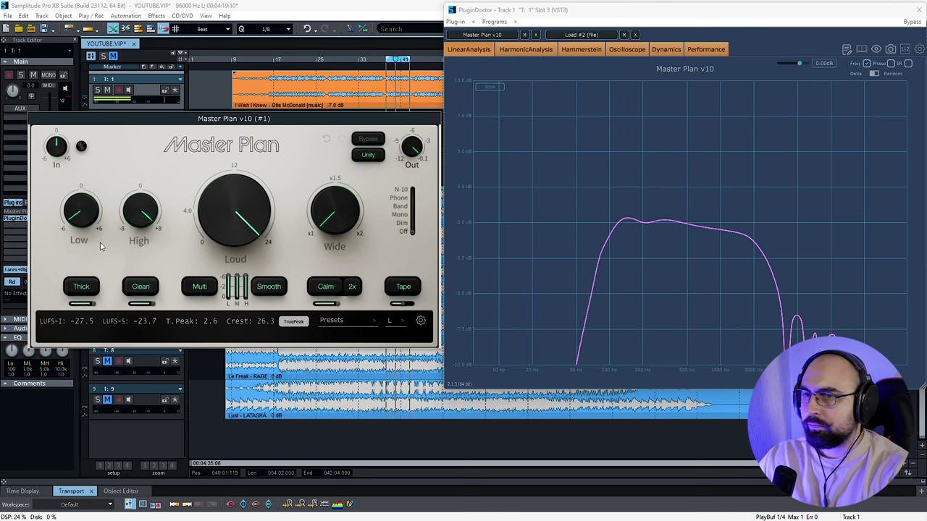
pyautogui.moveTo(93, 228)
pyautogui.scroll(6, 87, 224)
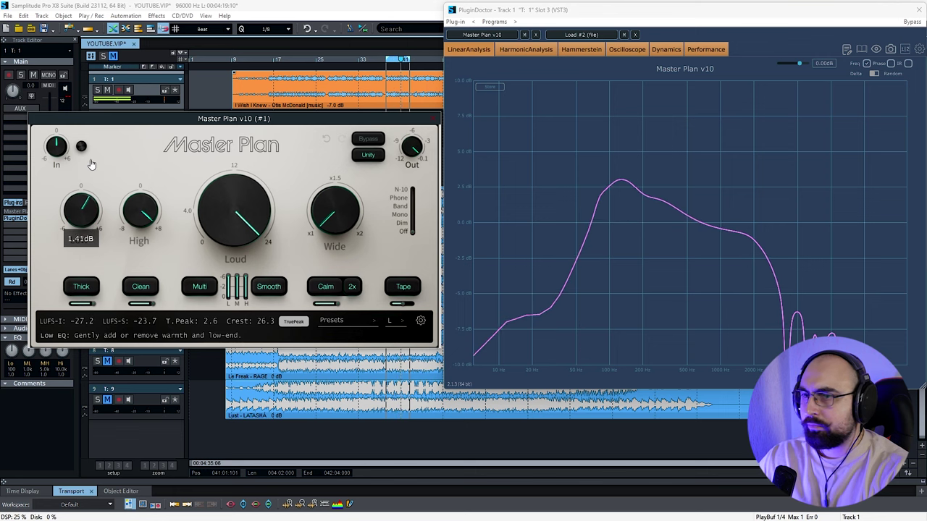
# Step: Switch off all the additional processors and Unity, and lower Loud to about 3.5 dB
pyautogui.click(140, 286)
pyautogui.click(199, 286)
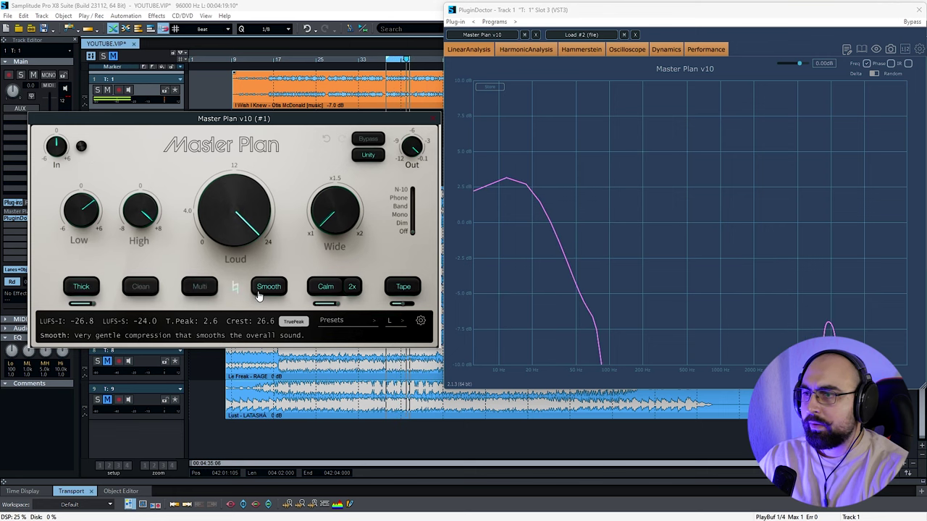
pyautogui.click(269, 286)
pyautogui.click(325, 286)
pyautogui.click(407, 287)
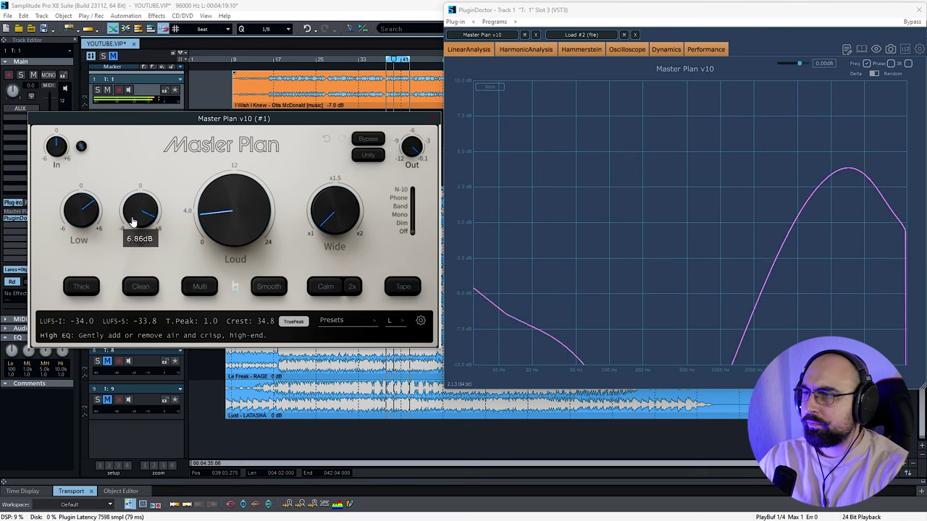
# Step: Ease back the High EQ boost, widen the stereo image to x2, and lower Loud to 0 dB
pyautogui.scroll(-3, 141, 225)
pyautogui.moveTo(343, 217)
pyautogui.scroll(5, 340, 218)
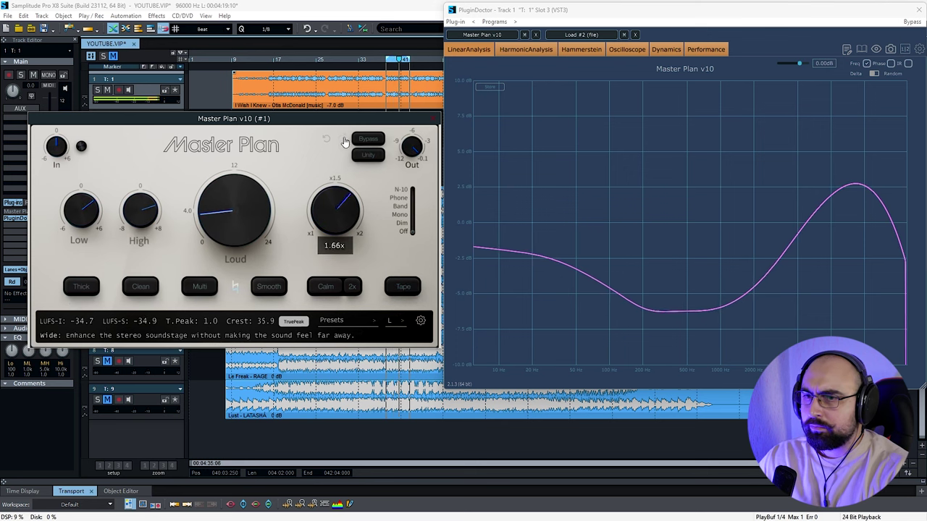
pyautogui.scroll(-5, 339, 214)
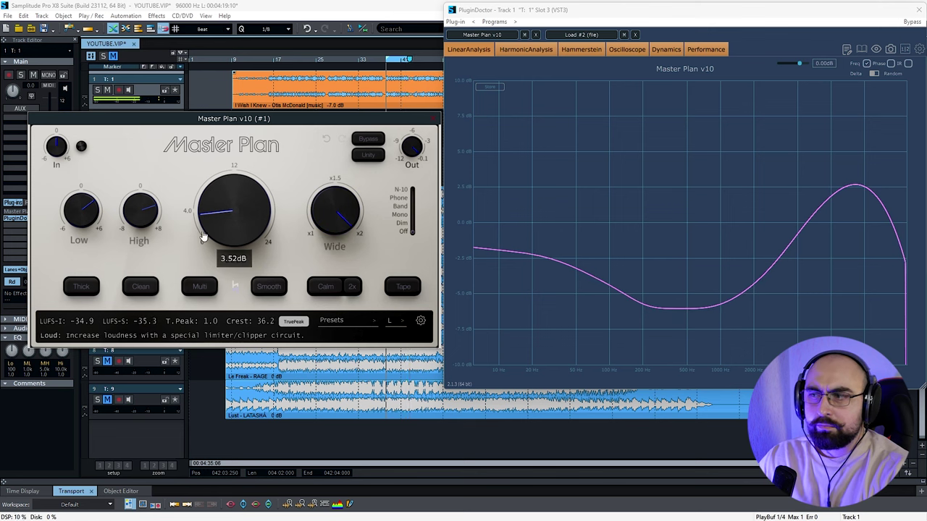
pyautogui.scroll(-5, 246, 224)
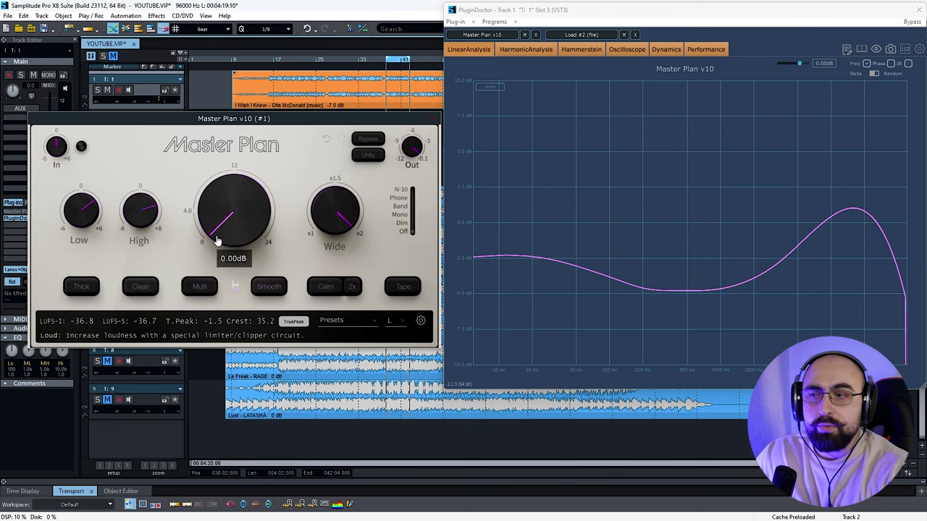
# Step: Raise the High EQ to its +8 dB maximum while Loud stays at 0 dB
pyautogui.moveTo(264, 125); pyautogui.dragTo(265, 125)
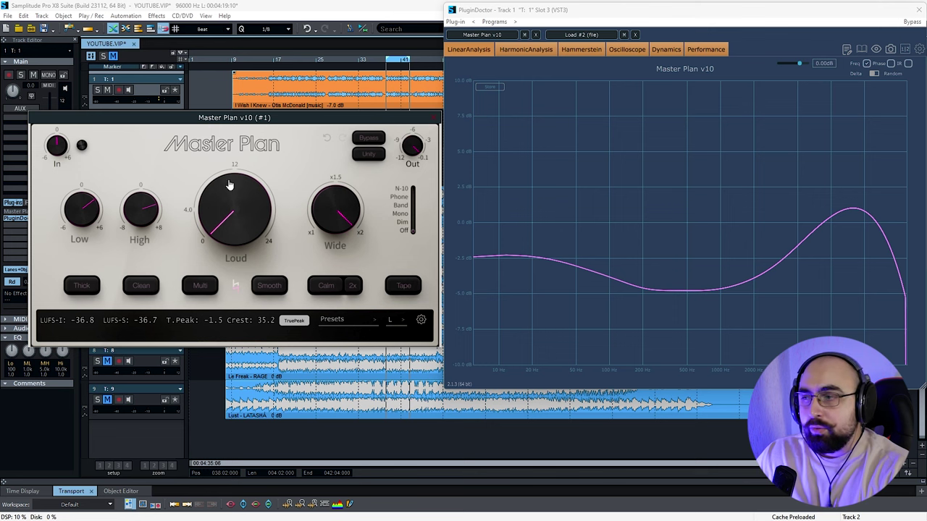
pyautogui.moveTo(137, 210); pyautogui.dragTo(137, 163)
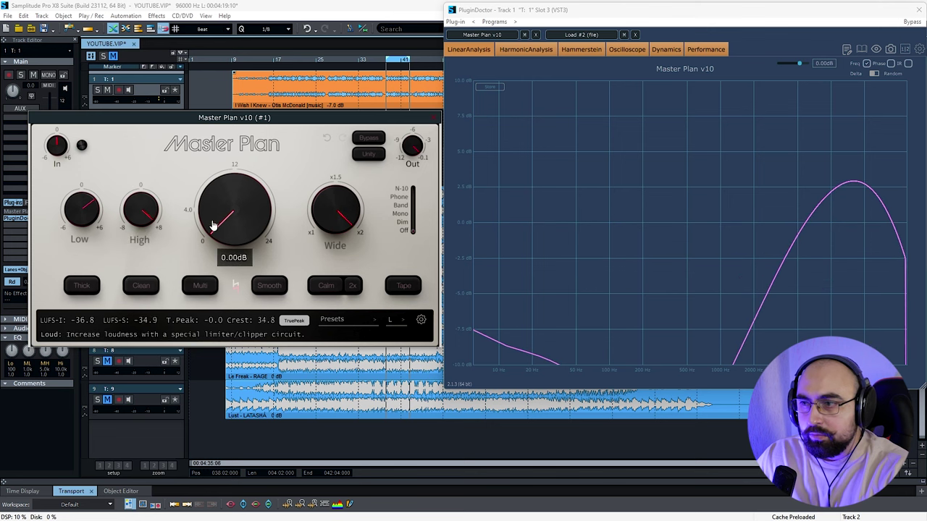
pyautogui.moveTo(140, 210); pyautogui.dragTo(165, 194)
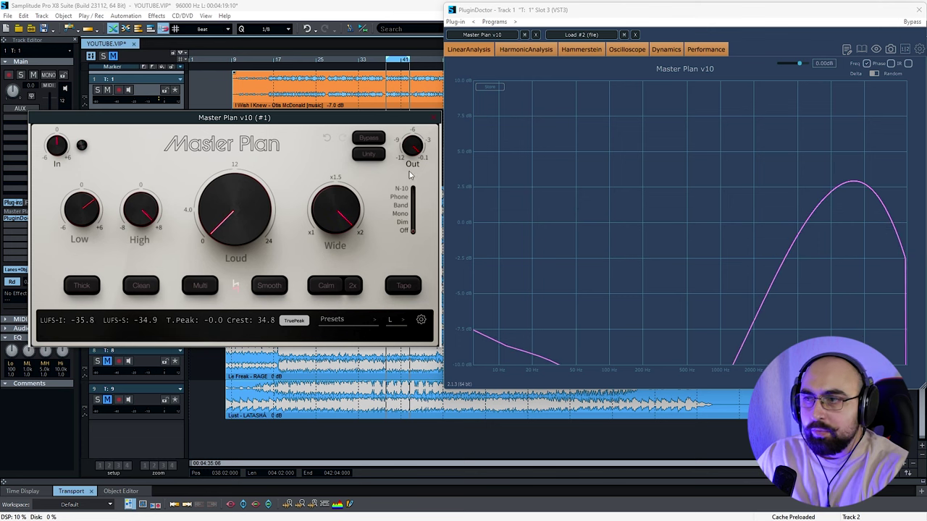
pyautogui.moveTo(90, 211)
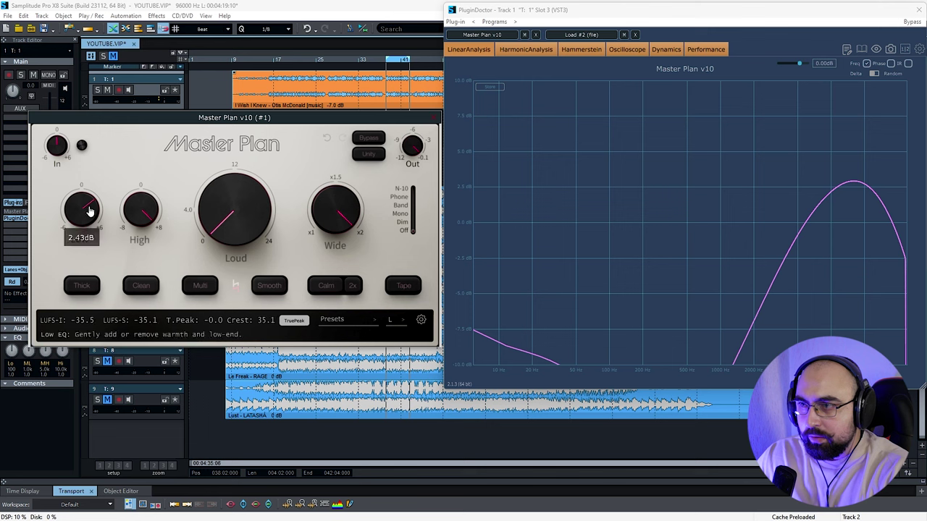
pyautogui.moveTo(142, 206)
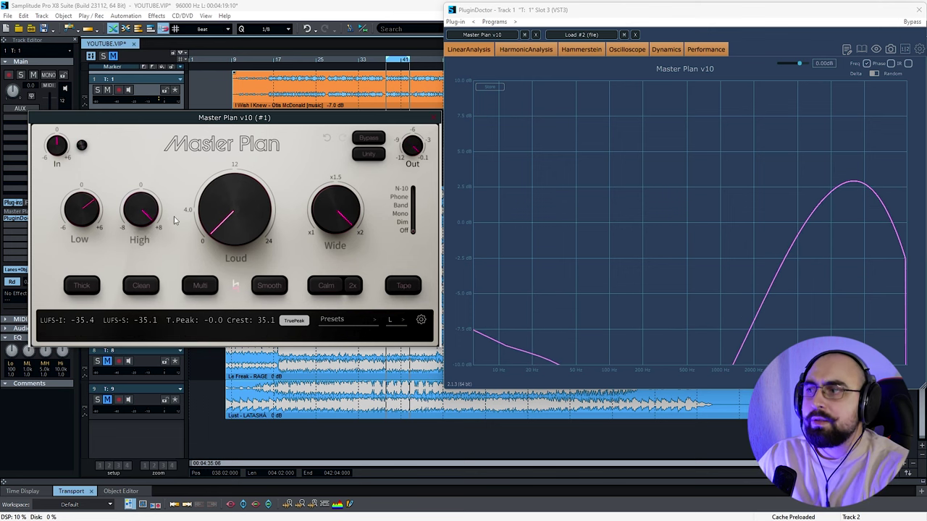
# Step: Raise the Low EQ to its +6 dB maximum, return the High EQ to 0 dB, and bypass both EQ circuits
pyautogui.moveTo(82, 210)
pyautogui.mouseDown()
pyautogui.moveTo(76, 303)
pyautogui.moveTo(82, 221)
pyautogui.mouseUp()
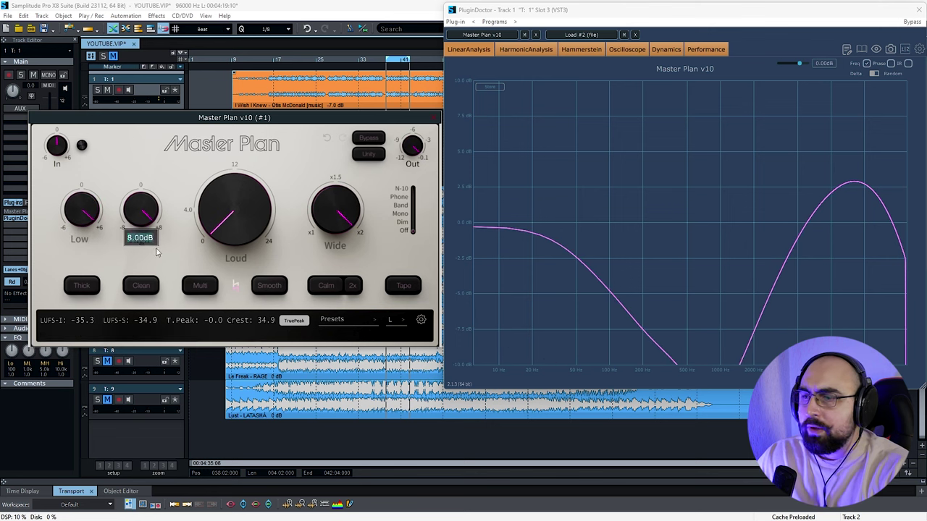
pyautogui.click(84, 240)
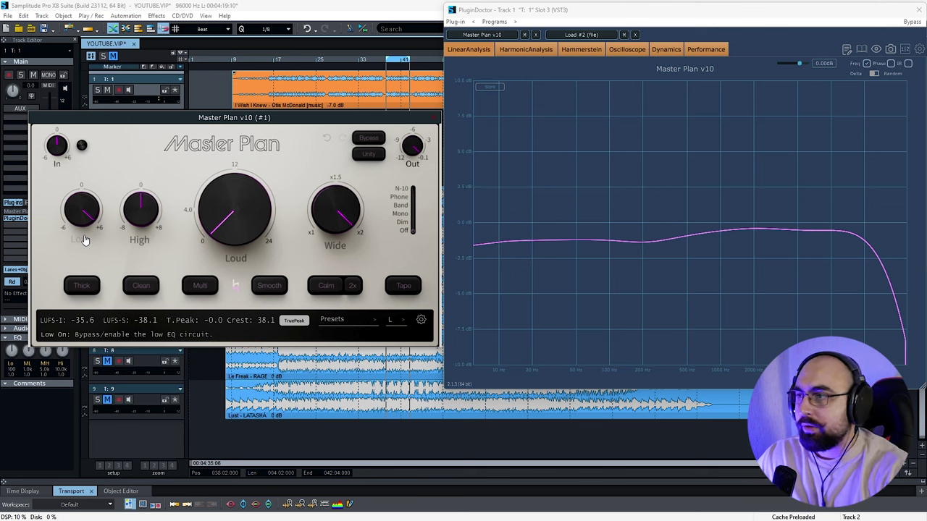
pyautogui.click(140, 239)
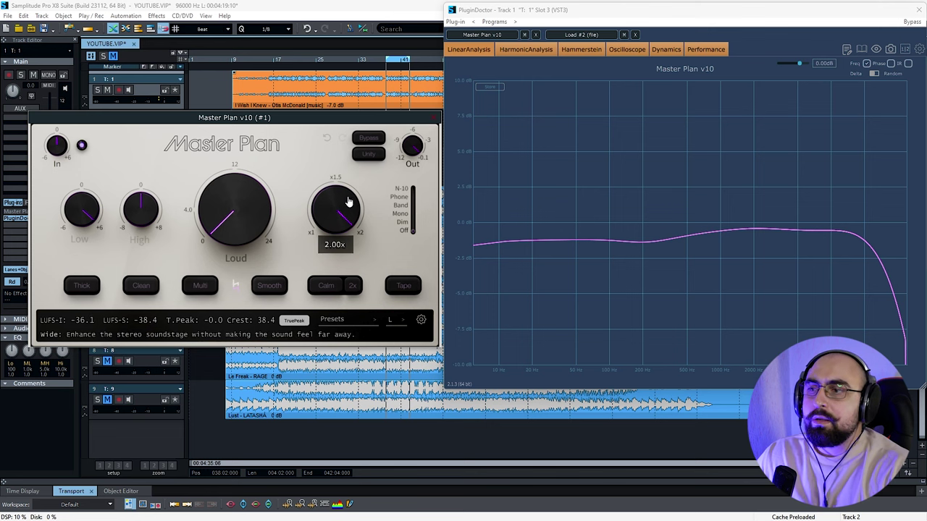
# Step: Narrow the stereo width from the Wide control to x1, keeping Loud at 0 dB
pyautogui.moveTo(349, 201); pyautogui.dragTo(350, 316)
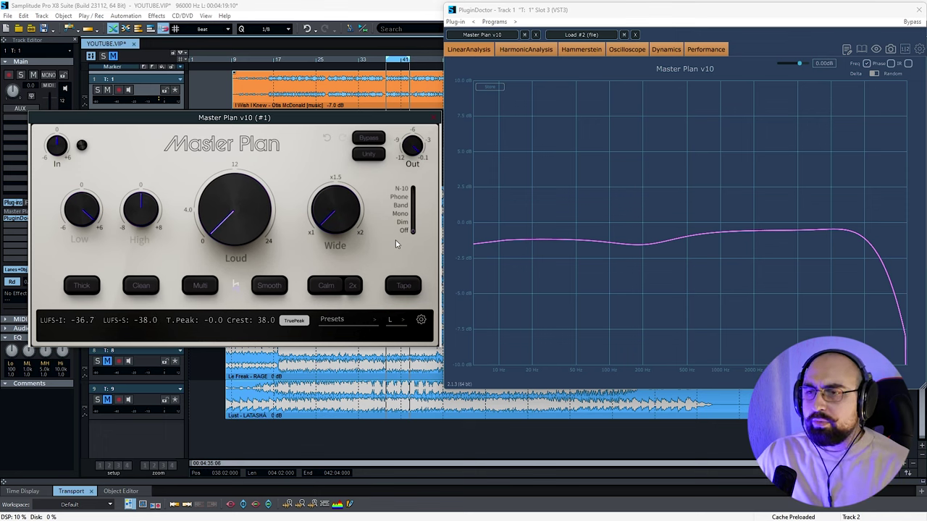
pyautogui.moveTo(338, 210); pyautogui.dragTo(340, 199)
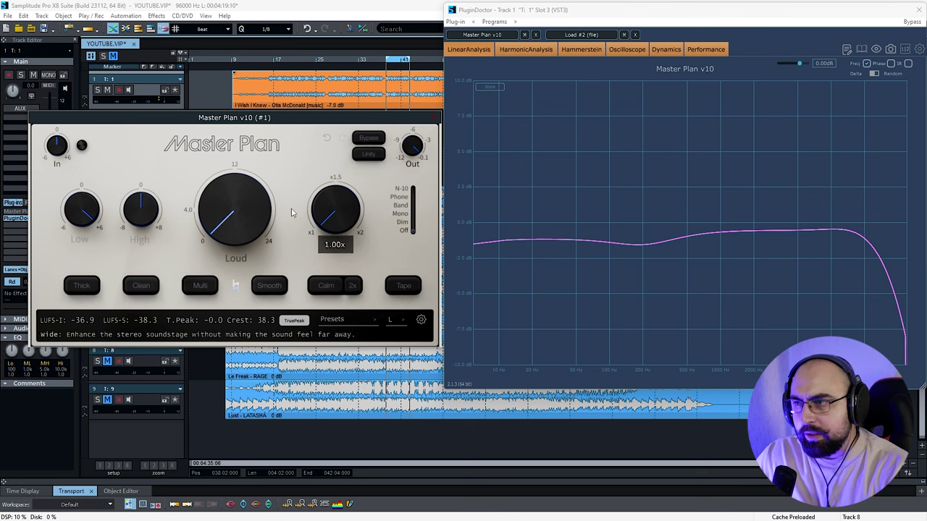
pyautogui.moveTo(263, 224); pyautogui.dragTo(253, 222)
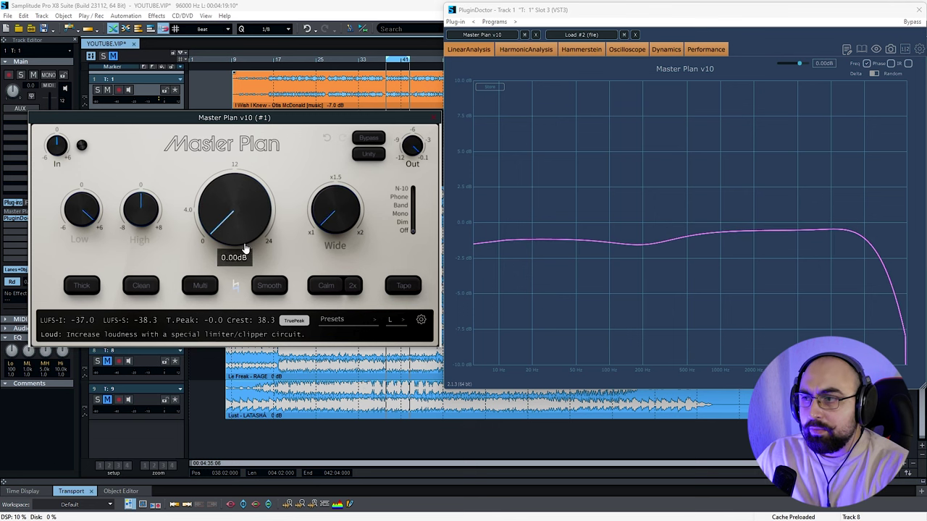
# Step: Check the frequency response of Thick and of Clean at intensities up to 100%, leaving both processors switched off
pyautogui.click(81, 285)
pyautogui.moveTo(69, 310); pyautogui.dragTo(109, 302)
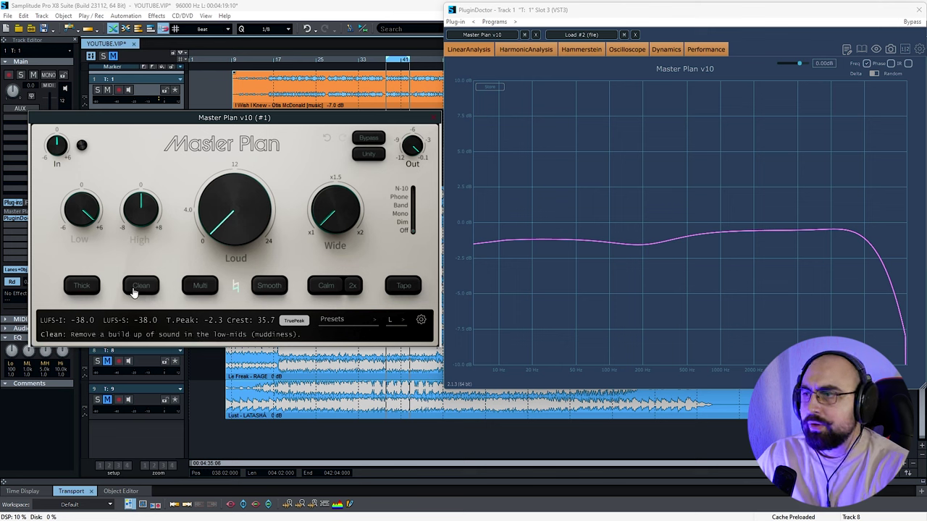
pyautogui.click(145, 304)
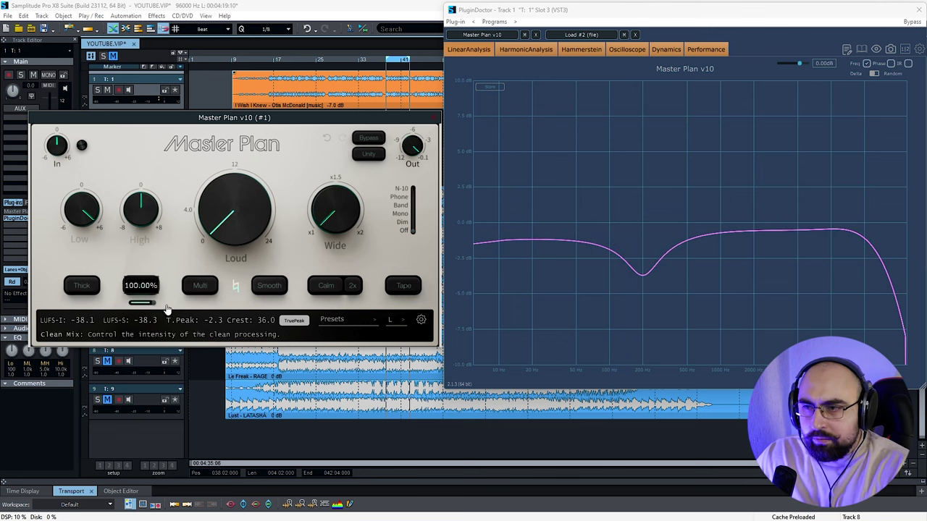
pyautogui.moveTo(141, 305)
pyautogui.mouseDown()
pyautogui.moveTo(56, 306)
pyautogui.moveTo(135, 315)
pyautogui.mouseUp()
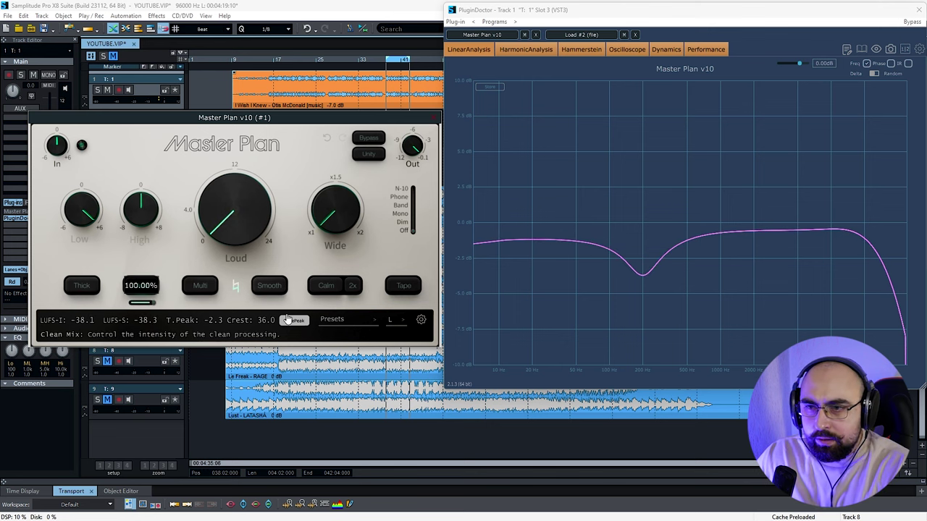
pyautogui.moveTo(256, 215)
pyautogui.mouseDown()
pyautogui.moveTo(233, 178)
pyautogui.moveTo(242, 226)
pyautogui.mouseUp()
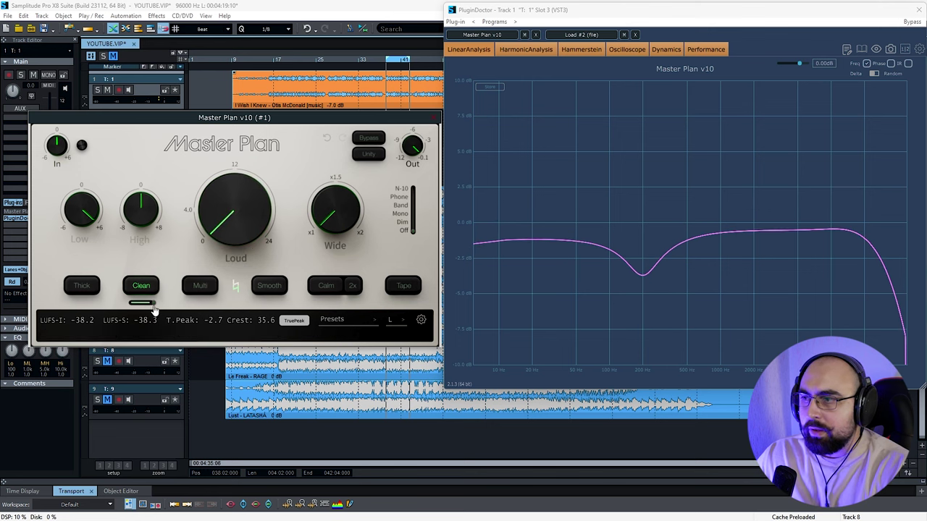
pyautogui.moveTo(141, 304); pyautogui.dragTo(206, 307)
pyautogui.click(141, 286)
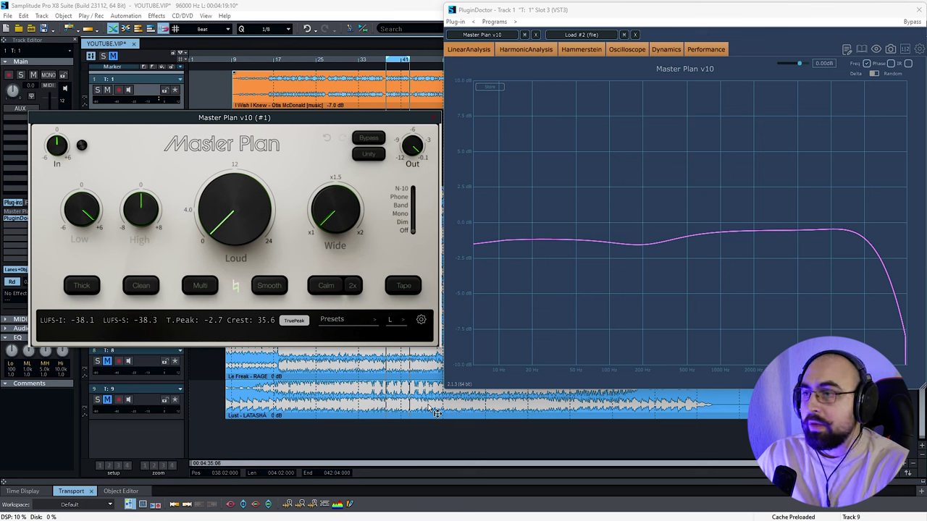
# Step: Check the frequency response of Calm and its 2x option and of Tape at reduced intensity, leaving them switched off
pyautogui.moveTo(340, 304); pyautogui.dragTo(355, 289)
pyautogui.click(354, 287)
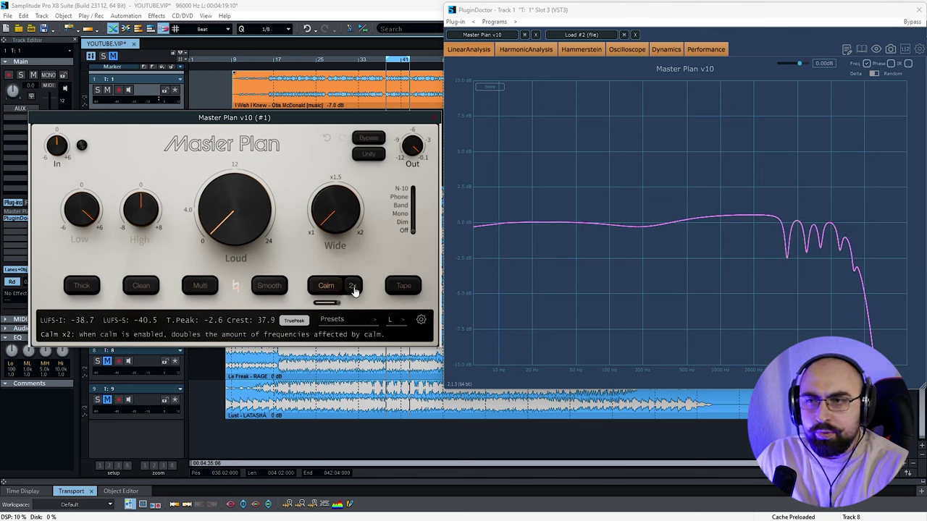
pyautogui.click(404, 285)
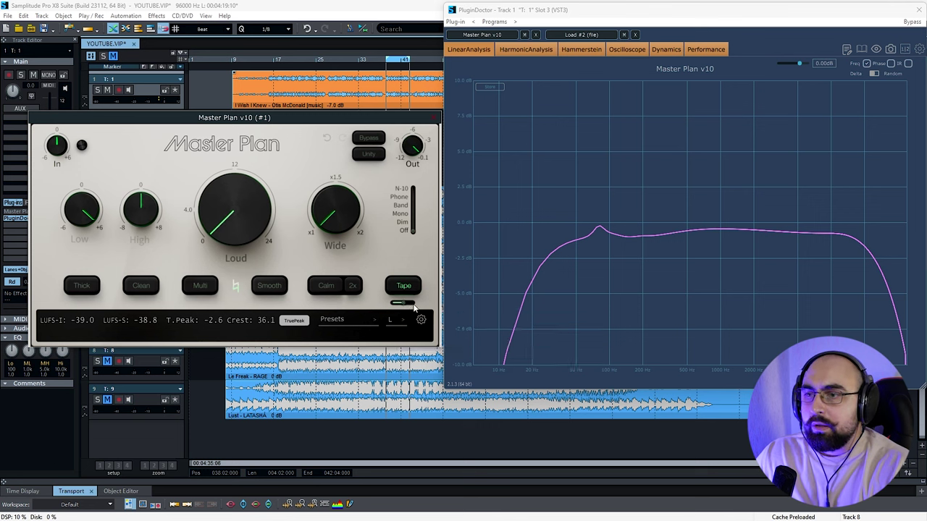
pyautogui.moveTo(403, 304); pyautogui.dragTo(389, 307)
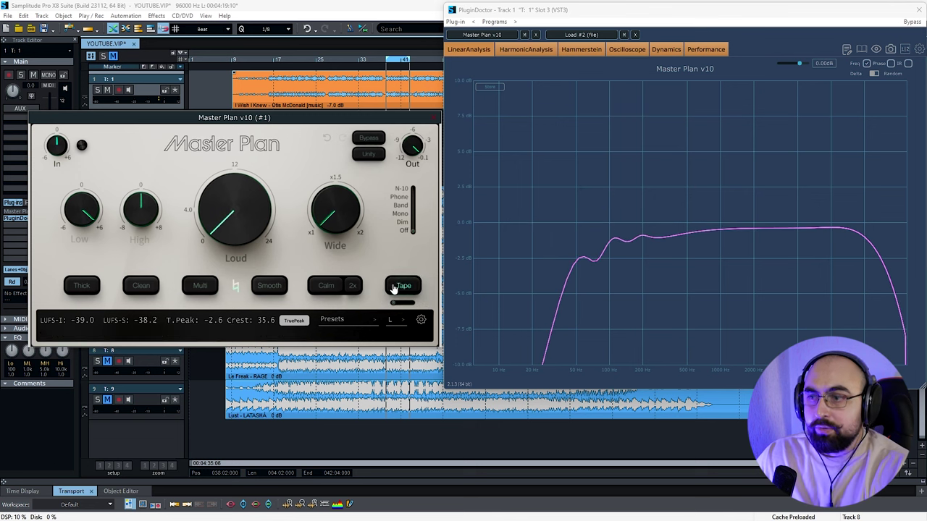
pyautogui.click(399, 286)
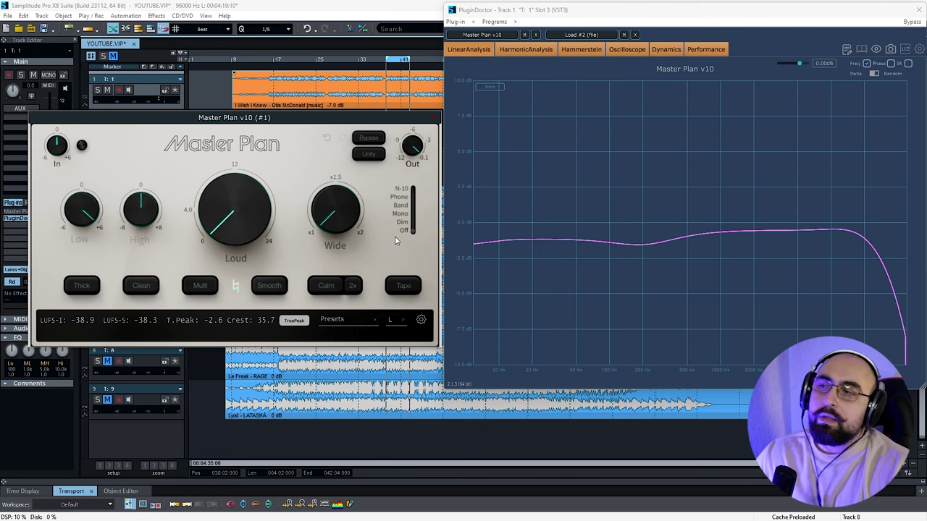
# Step: Compare the curves of the monitoring modes up through Phone and N-10, and return the monitoring selector to Off
pyautogui.click(413, 226)
pyautogui.moveTo(411, 216)
pyautogui.mouseDown()
pyautogui.moveTo(411, 196)
pyautogui.moveTo(411, 205)
pyautogui.mouseUp()
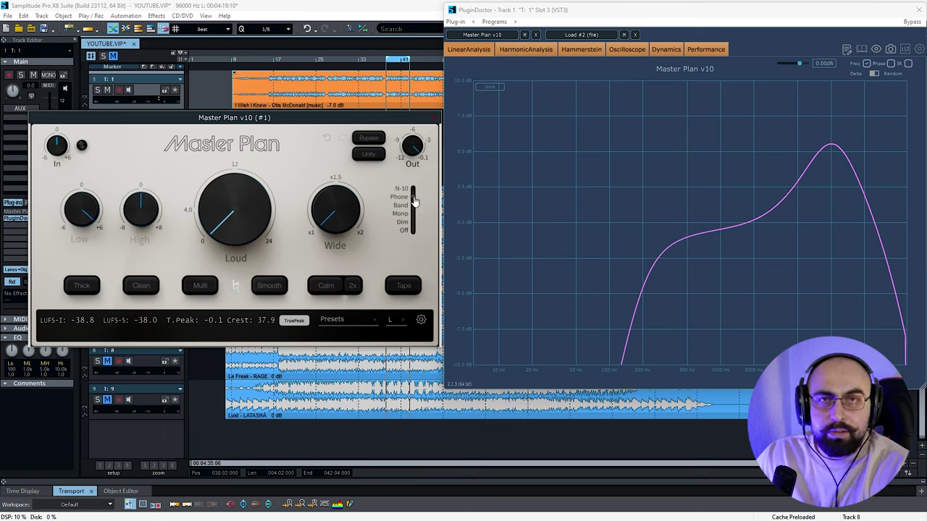
pyautogui.moveTo(412, 203)
pyautogui.mouseDown()
pyautogui.moveTo(411, 196)
pyautogui.moveTo(409, 204)
pyautogui.mouseUp()
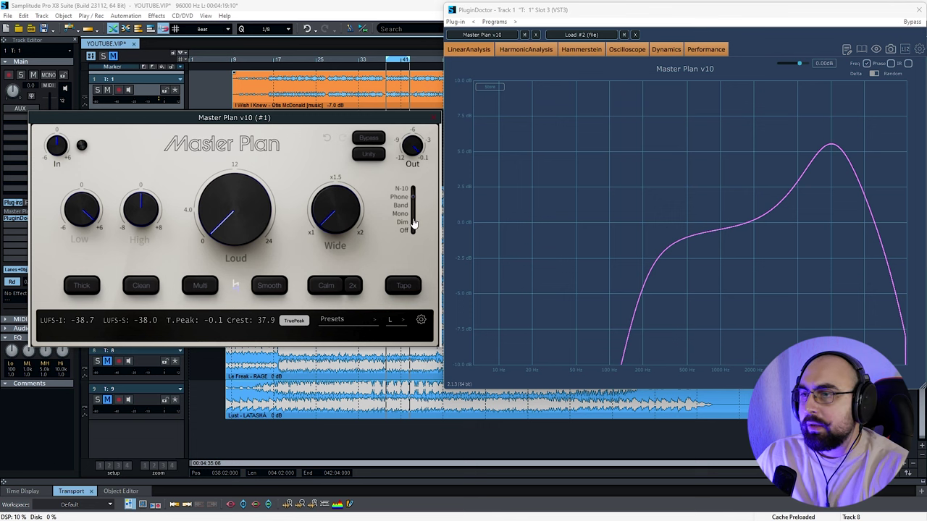
pyautogui.moveTo(414, 203); pyautogui.dragTo(415, 190)
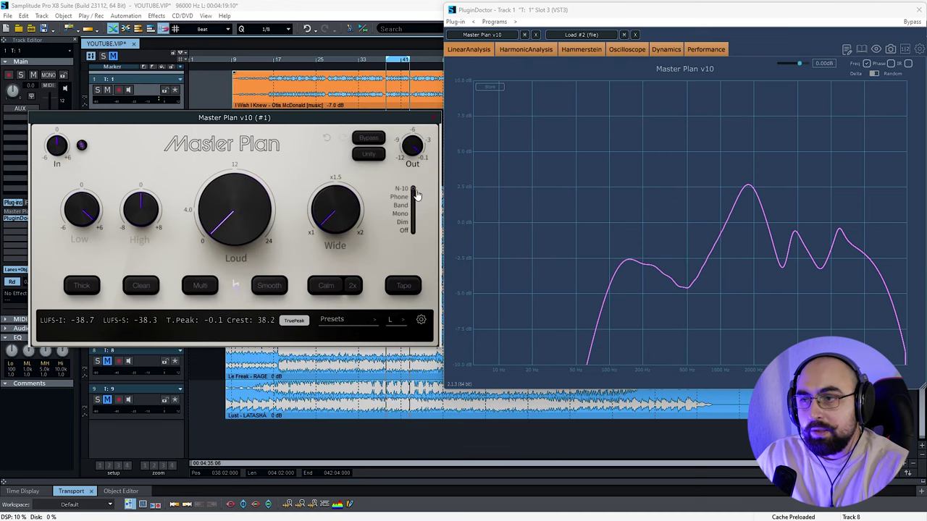
pyautogui.moveTo(417, 195); pyautogui.dragTo(417, 243)
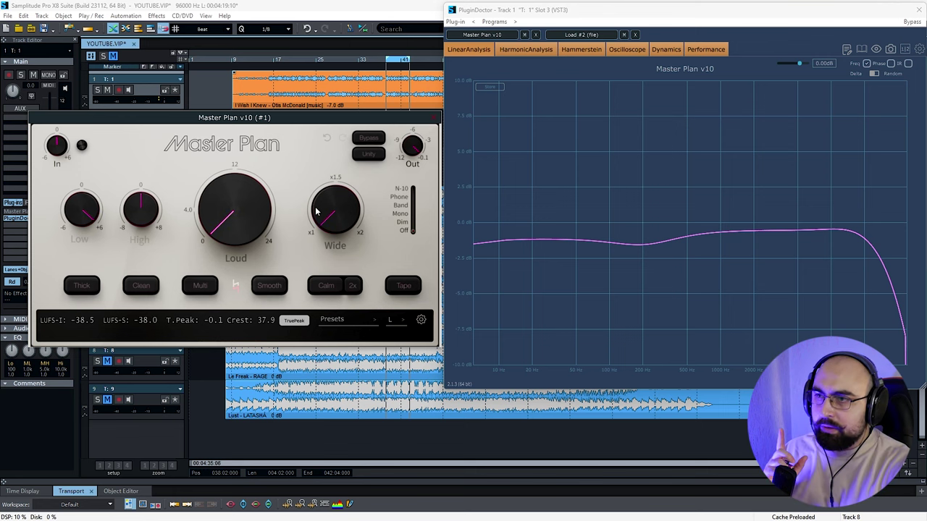
# Step: Check the response with Loud raised to its 24 dB maximum, and return Loud to 0 dB
pyautogui.click(370, 156)
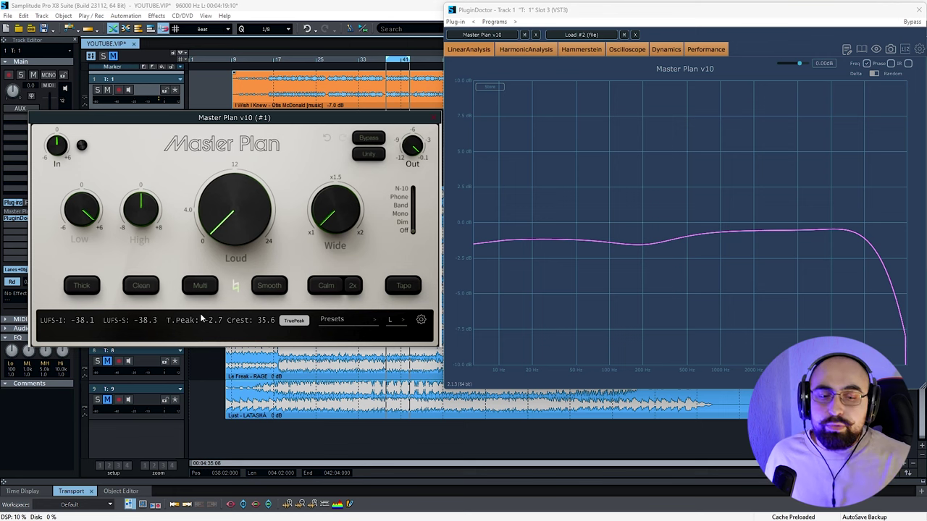
pyautogui.moveTo(224, 250); pyautogui.dragTo(277, 7)
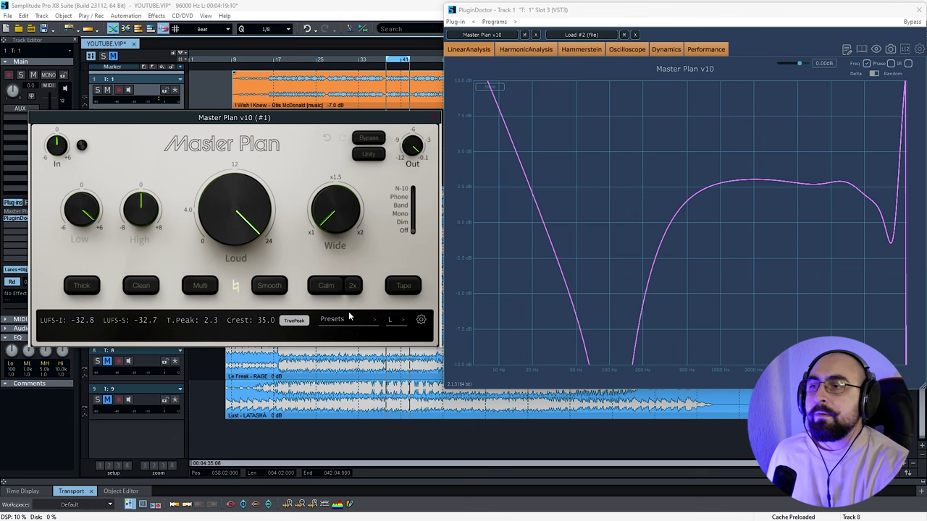
pyautogui.moveTo(243, 221); pyautogui.dragTo(288, 407)
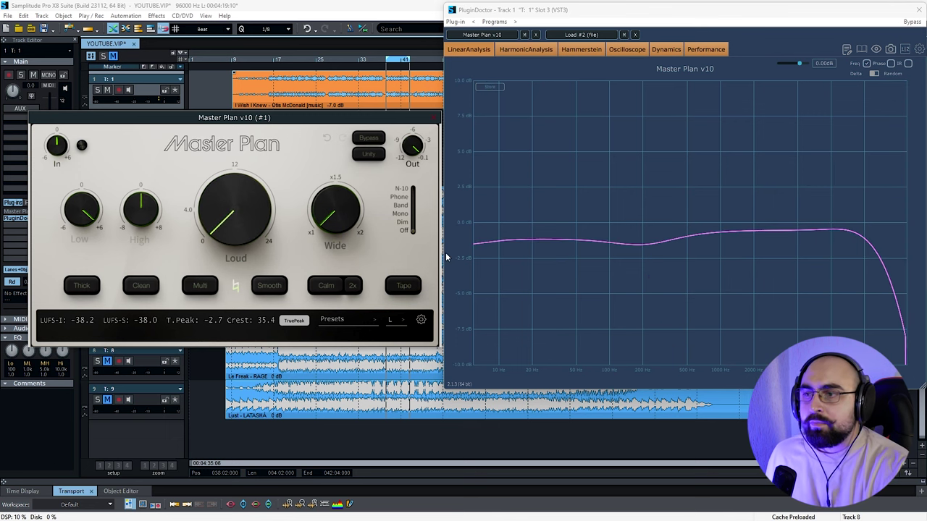